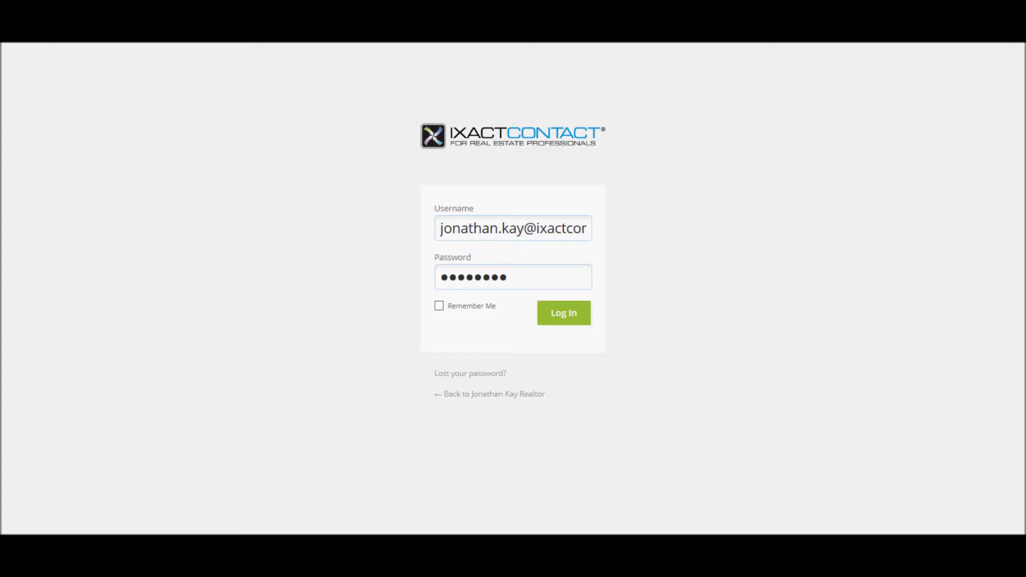
- Log in to the agent website's admin area and open the content display options
click(564, 315)
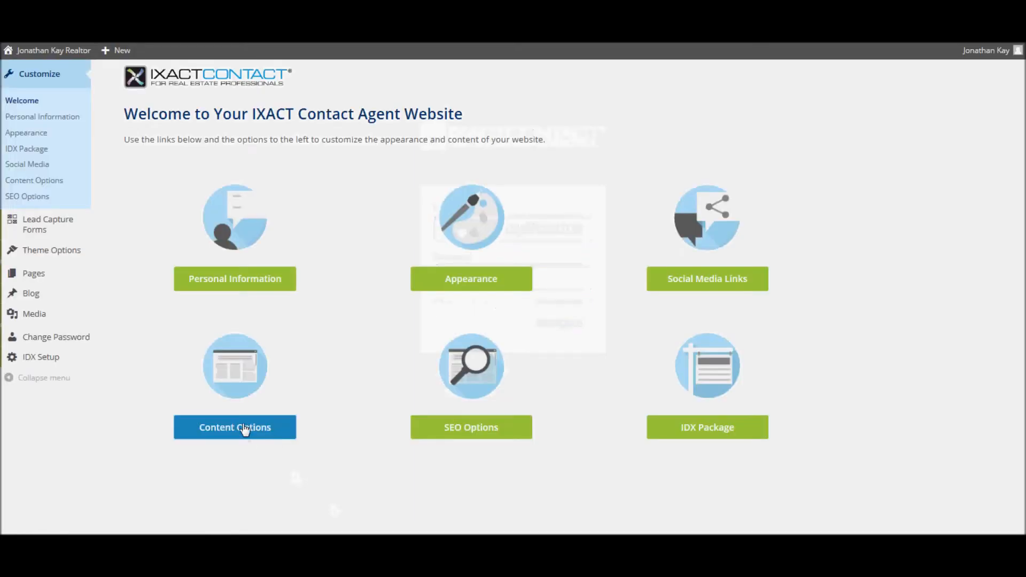
click(245, 429)
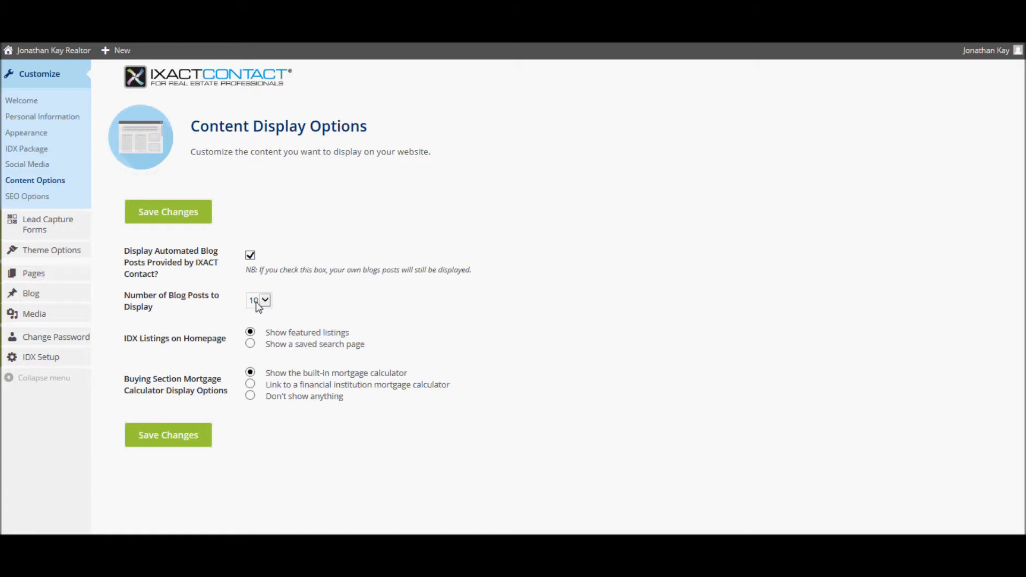
- Disable the automated blog posts and save, and re-enable them and save the settings again
click(252, 256)
click(177, 440)
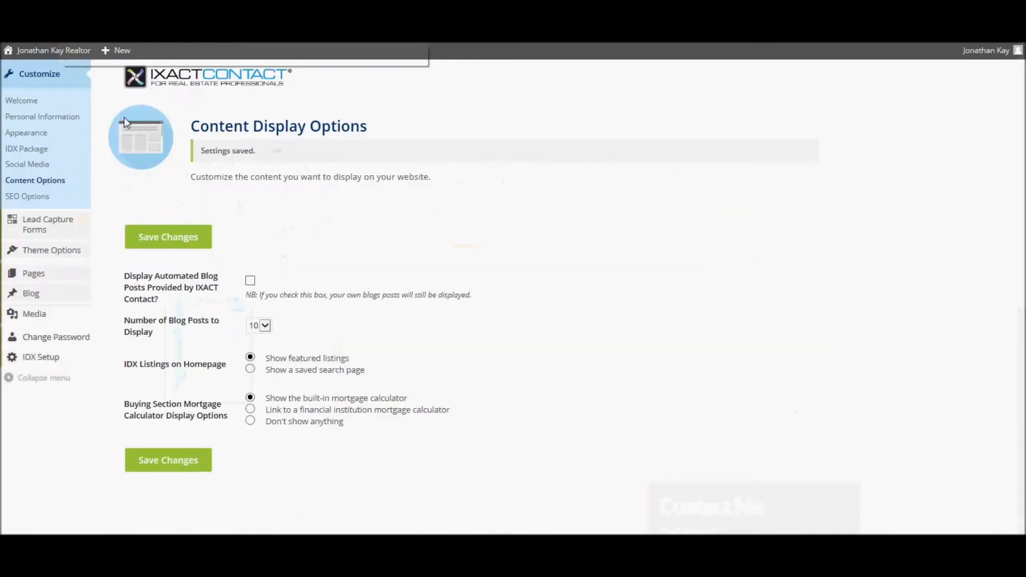
click(250, 280)
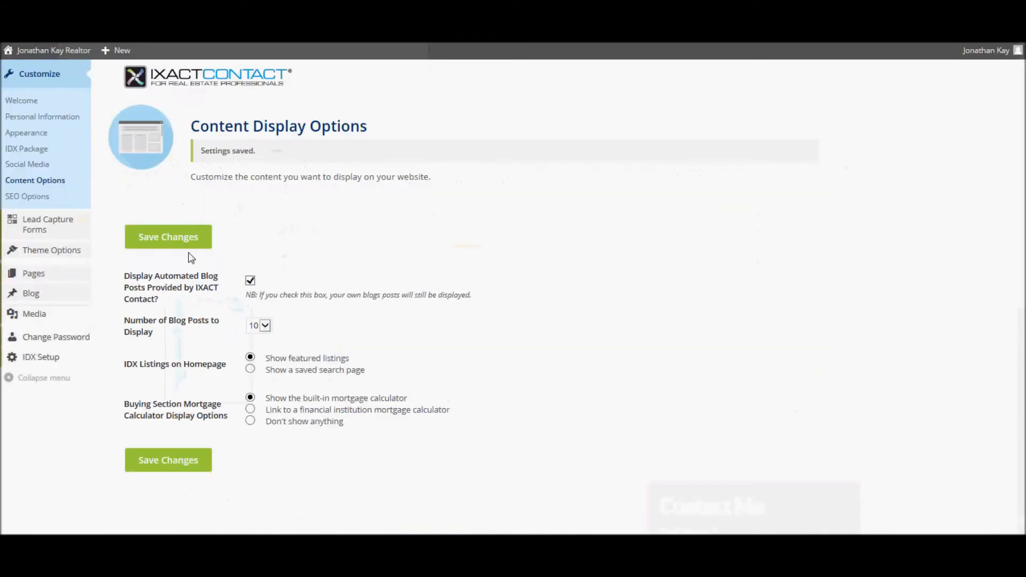
click(179, 242)
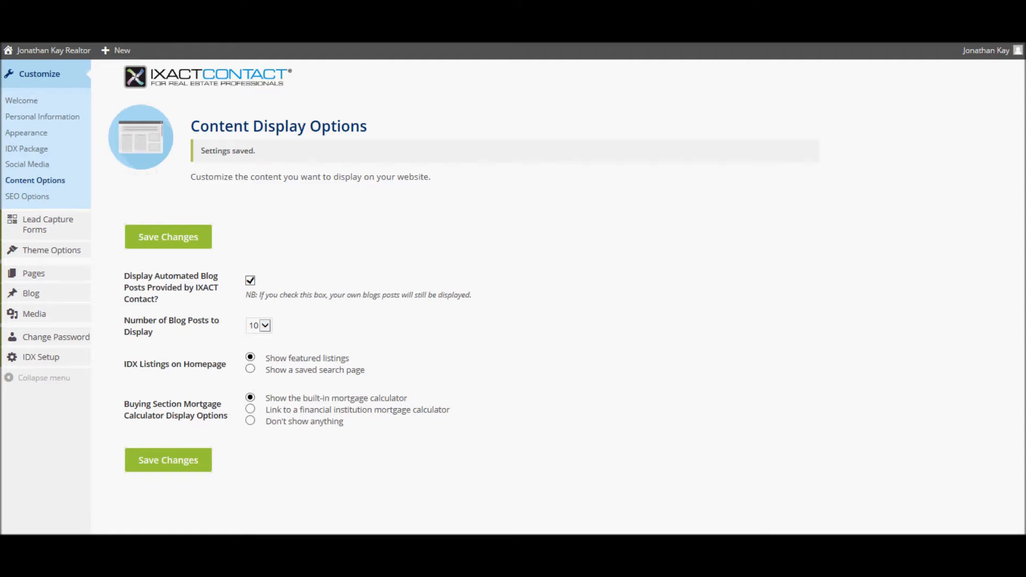
- Bring up the calendar reminder for the public website update and dismiss it
mouse_move(199, 545)
click(261, 508)
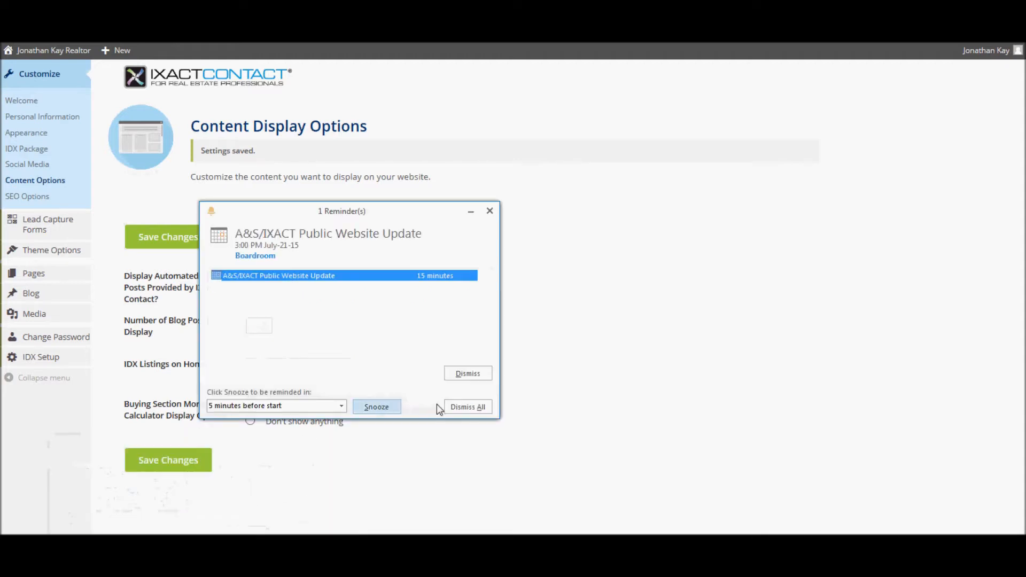
click(461, 375)
- Create a new blog post titled "This is my first post"
mouse_move(33, 302)
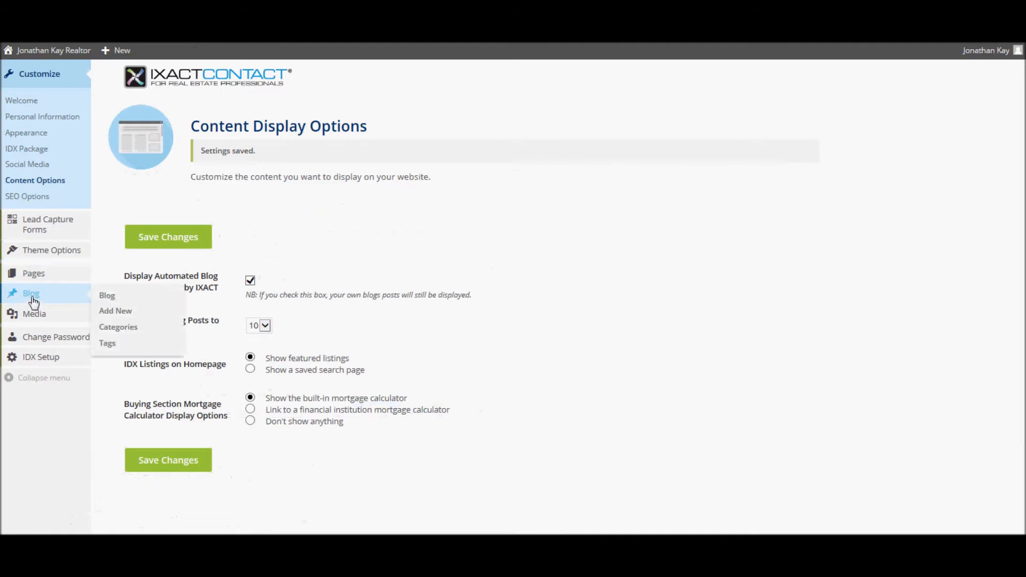
click(115, 311)
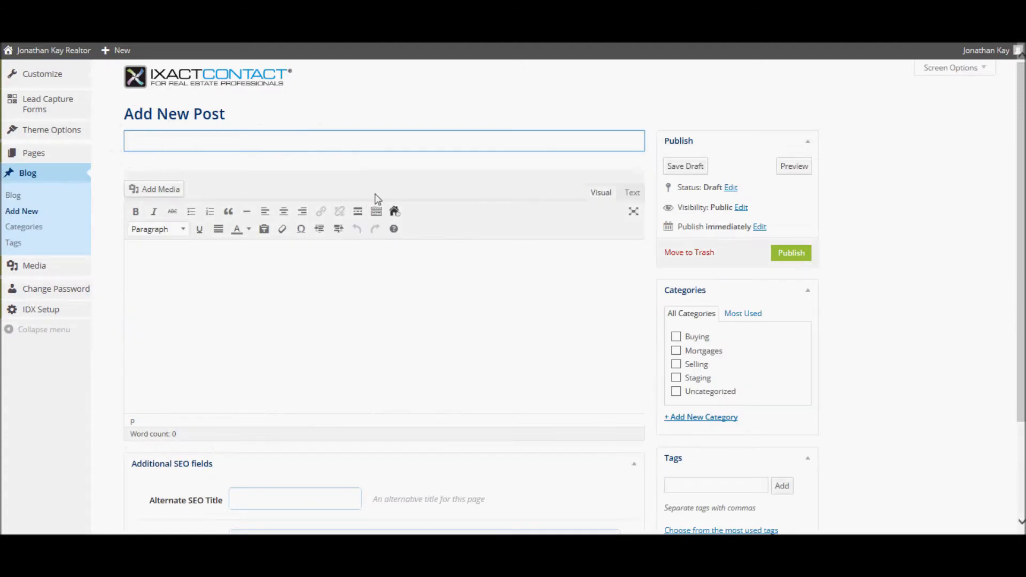
text(This is my first post)
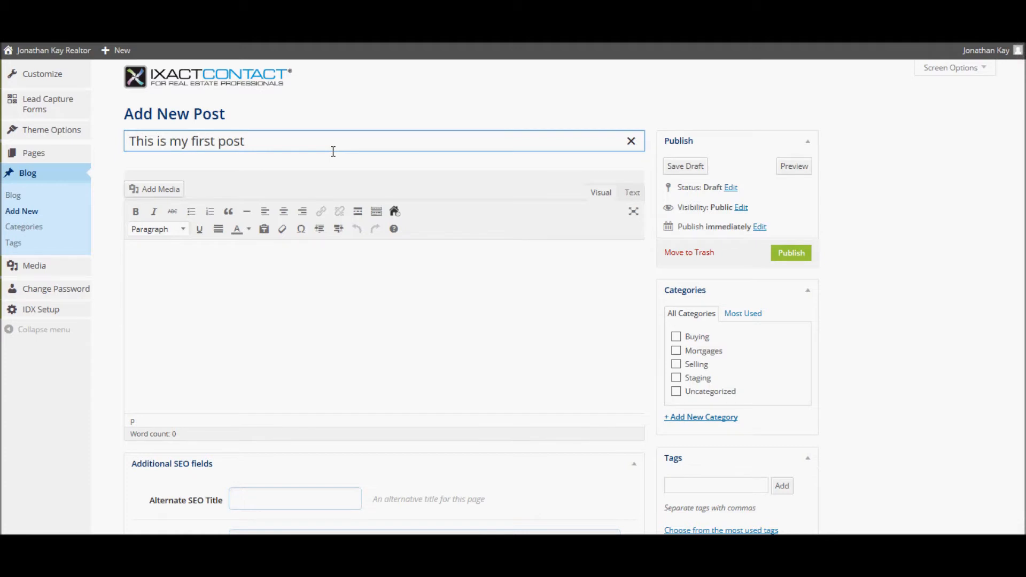
- Copy the entire home-buying article from the open Word document and paste it into the blog post's body
click(265, 255)
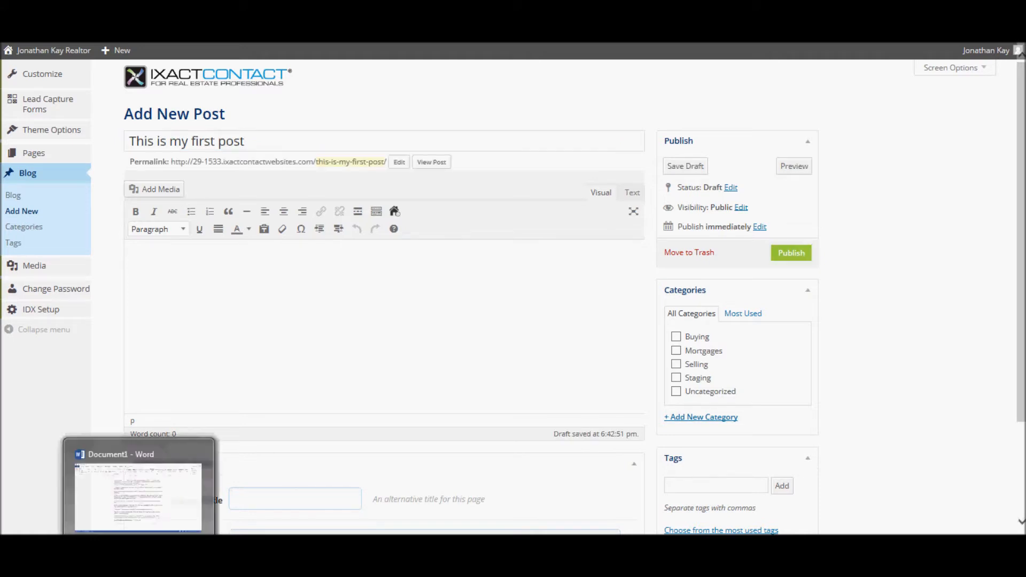
click(134, 543)
key(ctrl+a)
key(ctrl+c)
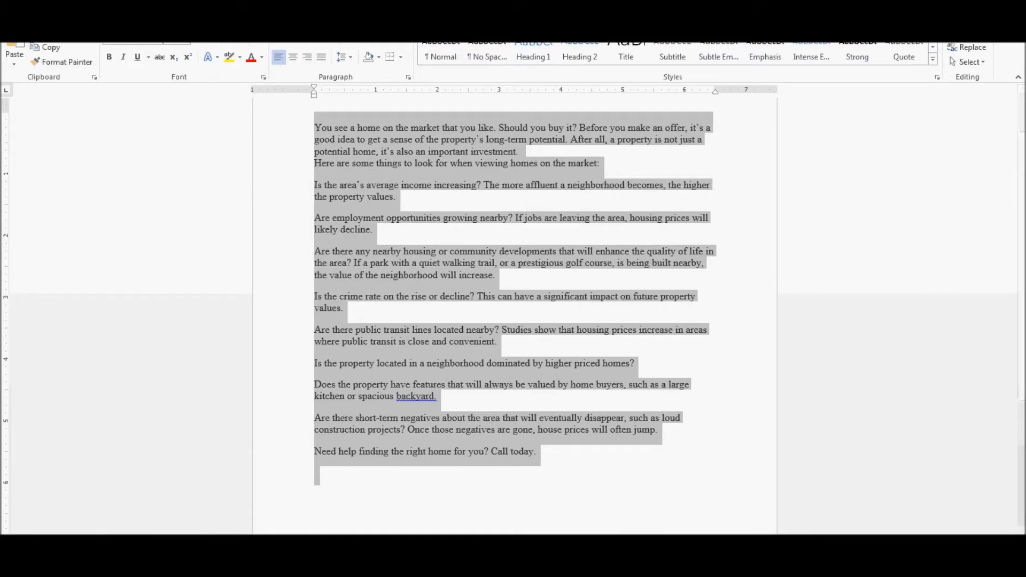
click(83, 545)
click(94, 501)
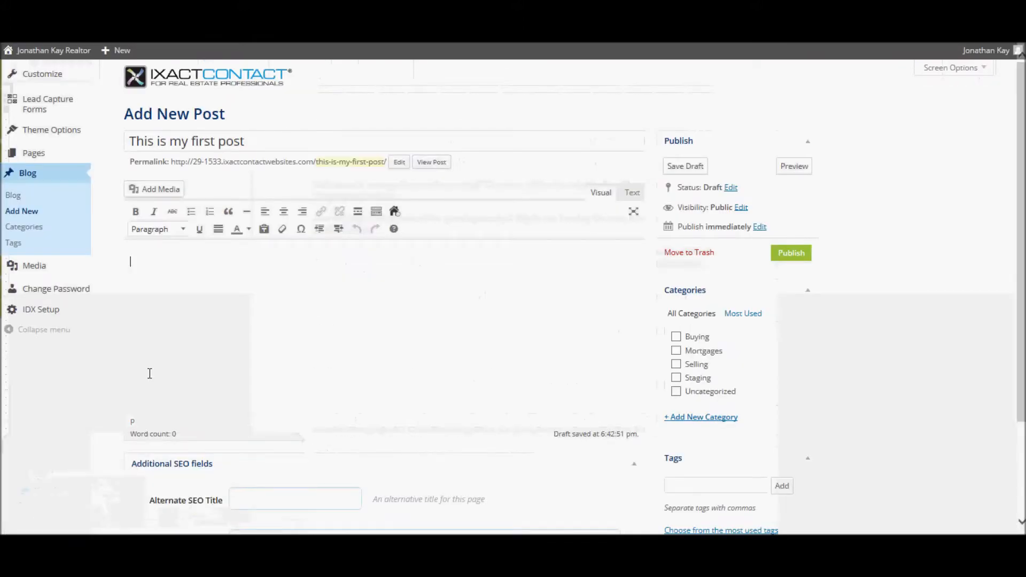
key(ctrl+v)
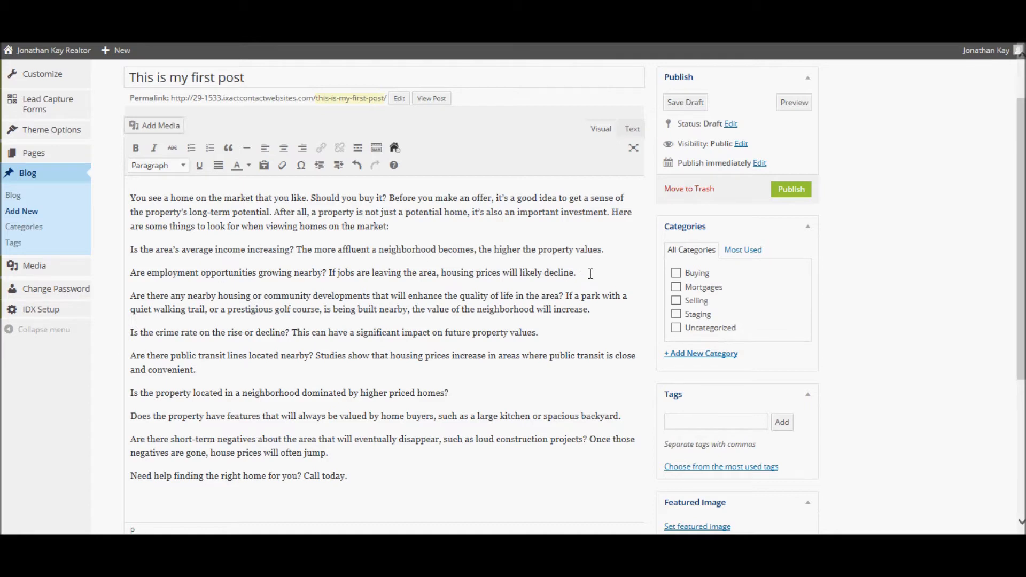
- Try the Heading 2 style on the paragraph about employment opportunities and return it to the Paragraph style
drag(577, 274, 70, 276)
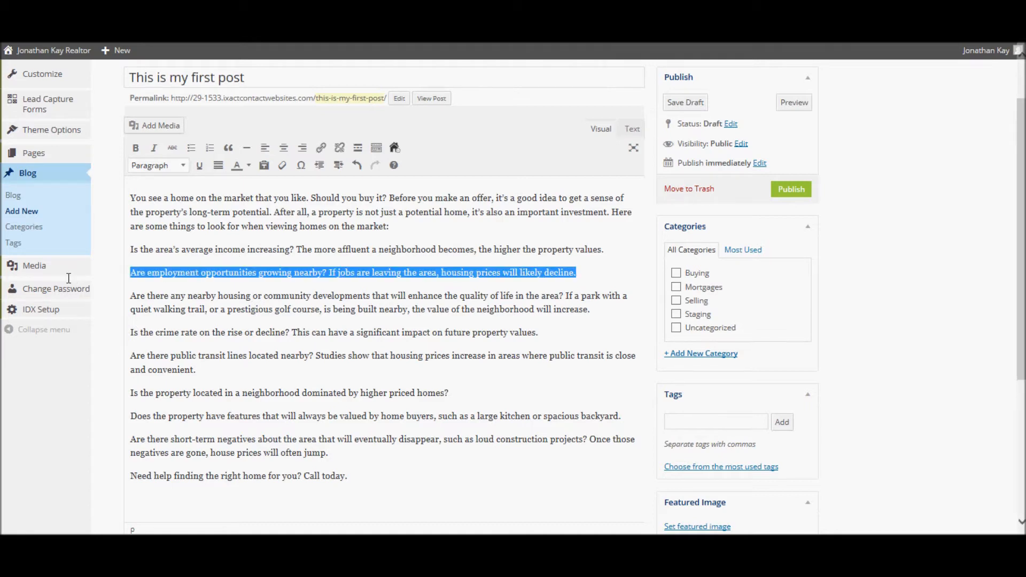
click(186, 169)
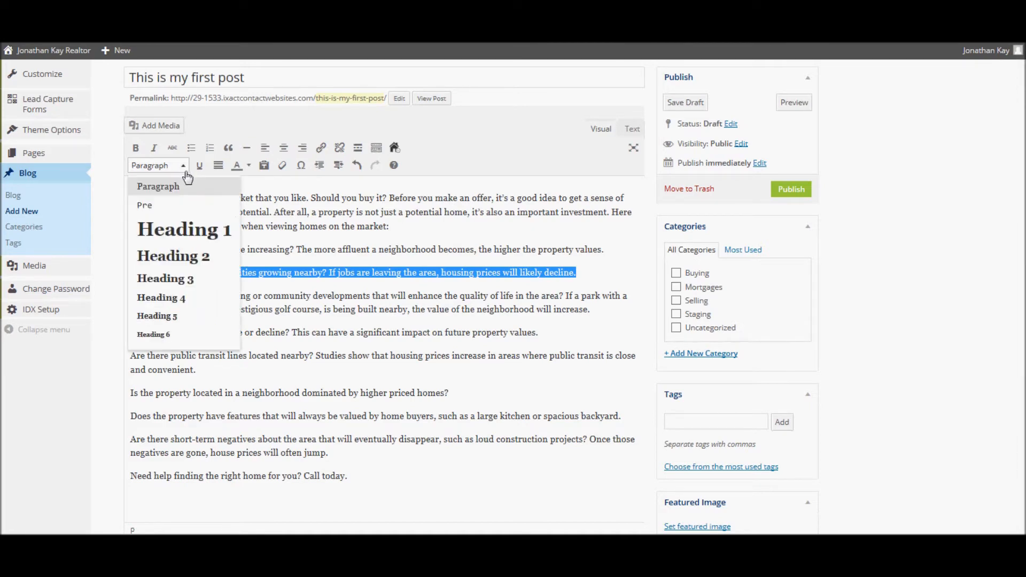
click(179, 256)
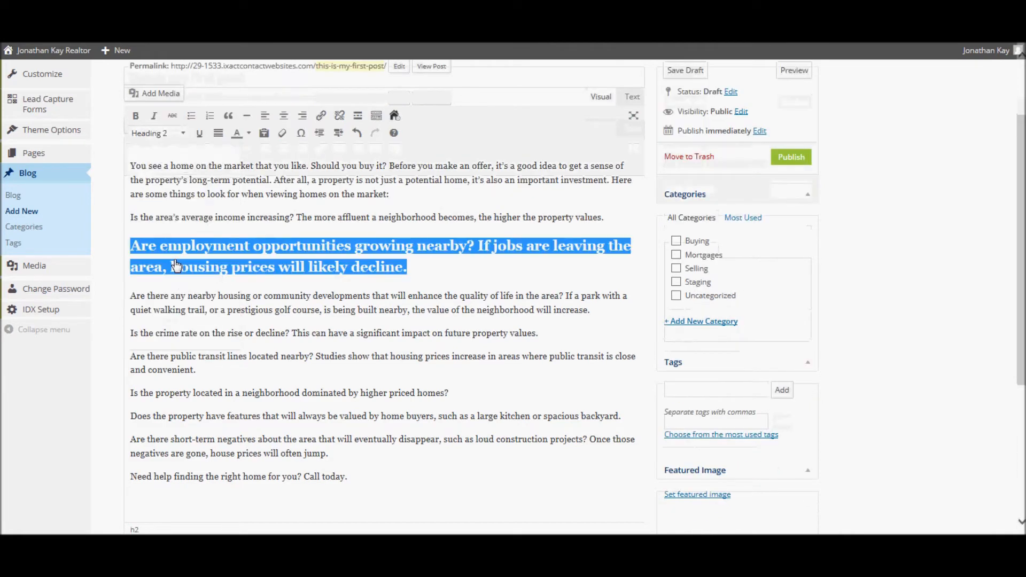
click(182, 133)
click(183, 154)
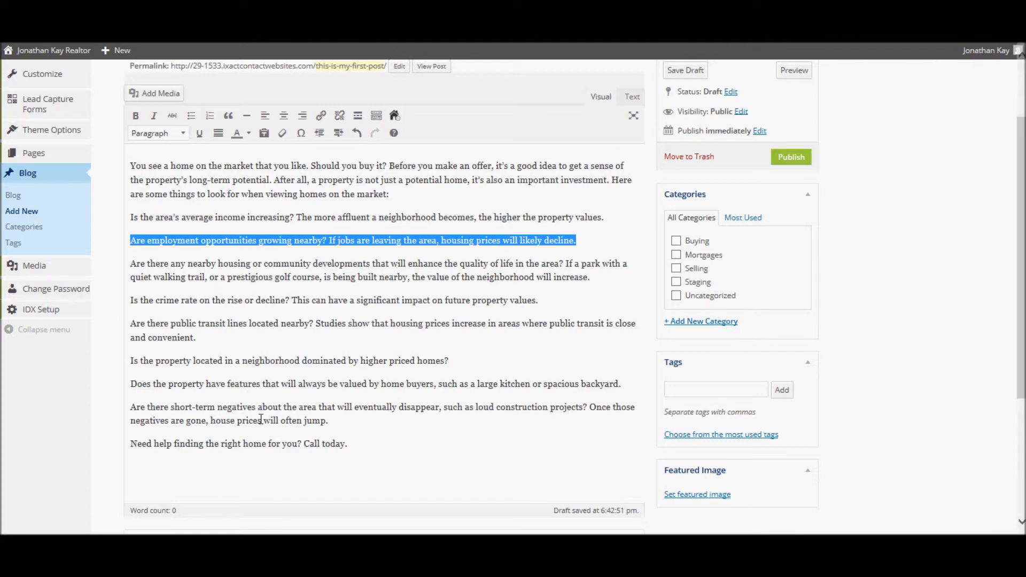
- Insert the Placerville.jpg street photo from the media library on a new line above the public transit paragraph
click(138, 320)
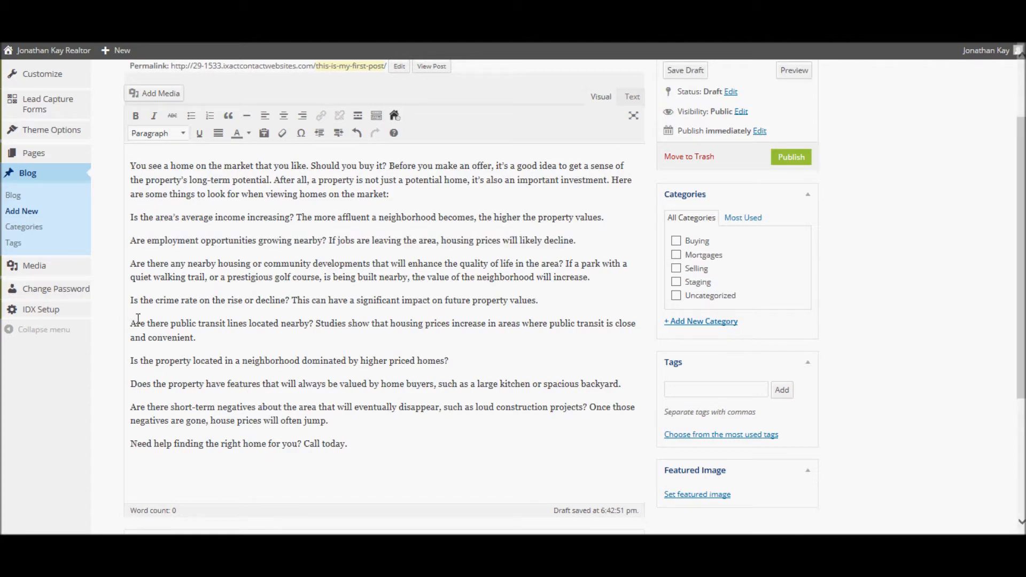
key(Return)
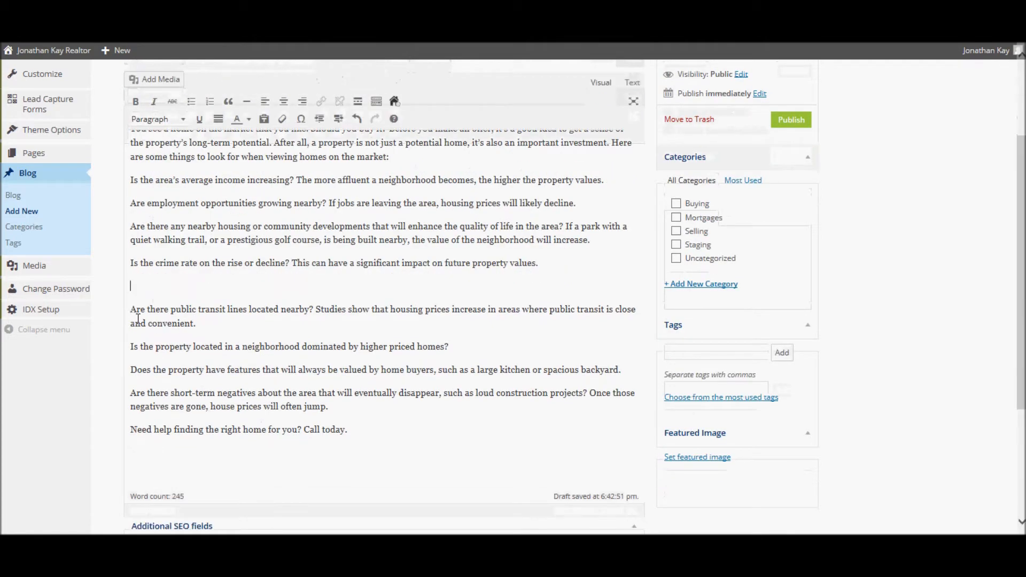
click(157, 81)
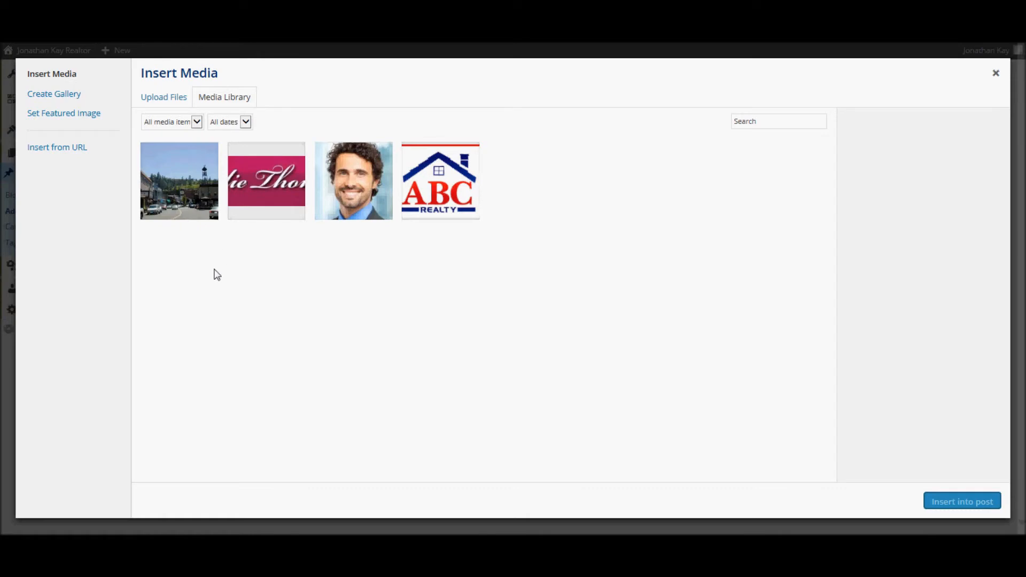
click(174, 184)
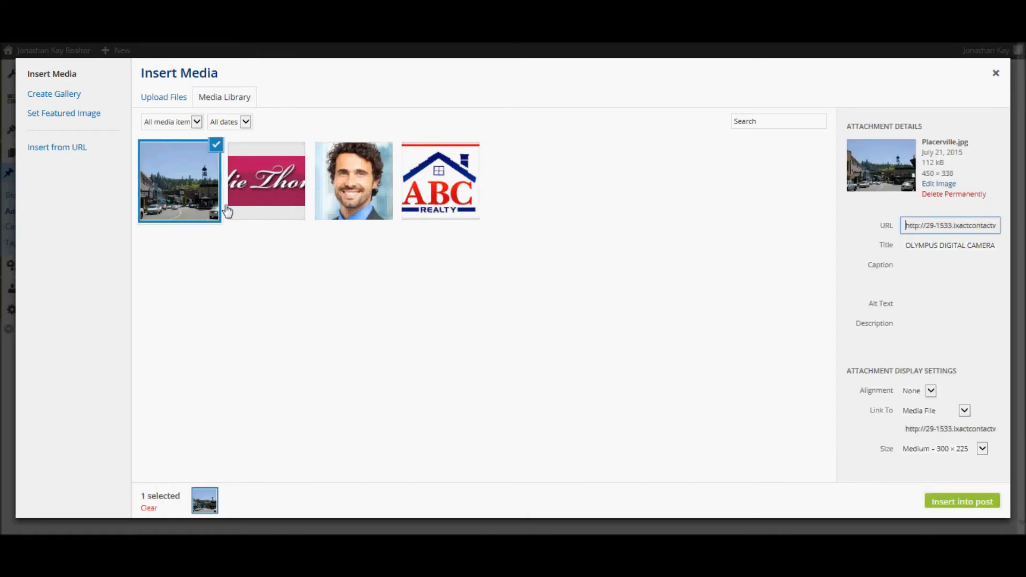
click(972, 508)
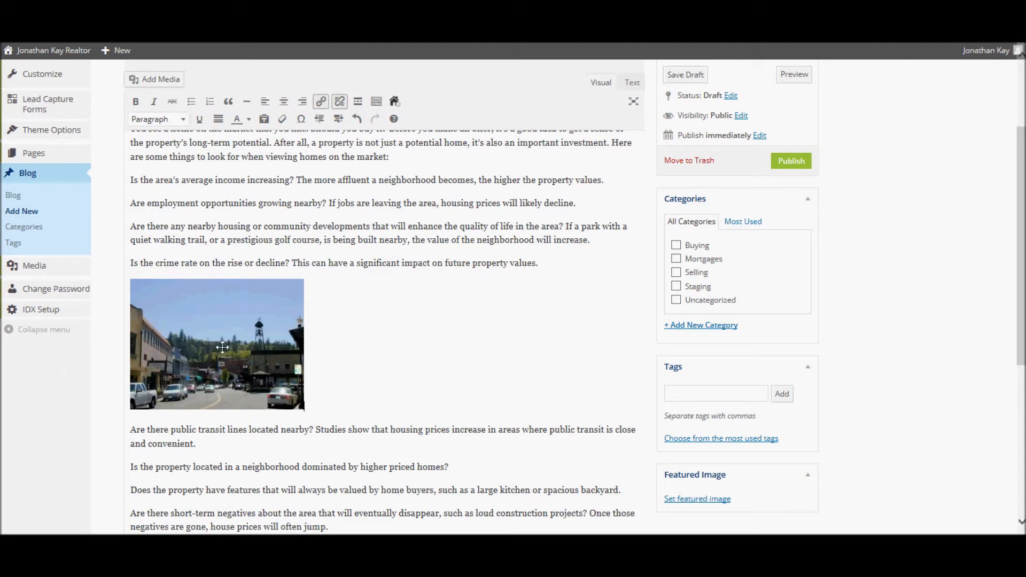
- Delete the inserted street photo and the blank line it occupied above the public transit paragraph
click(223, 348)
key(Delete)
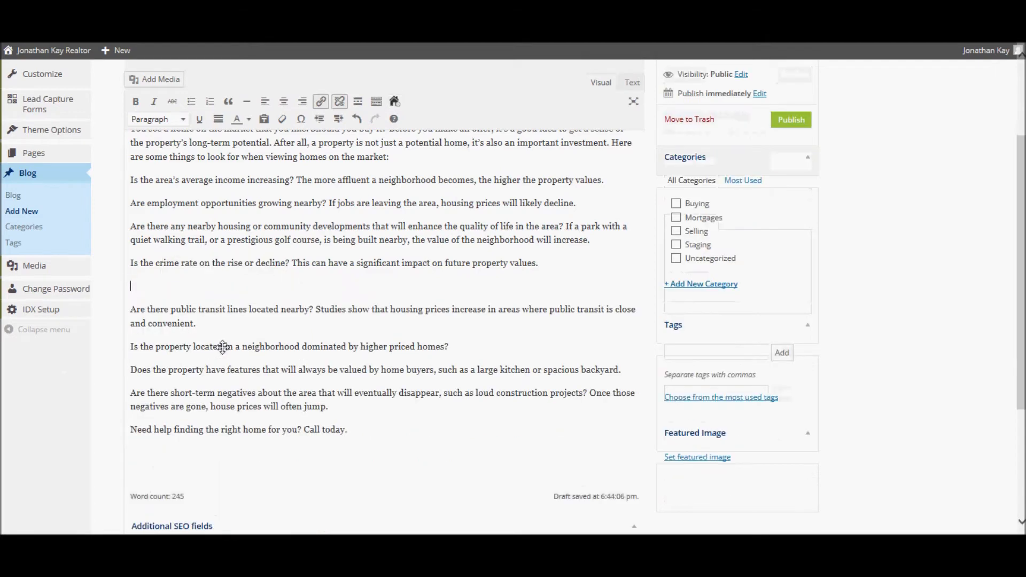
key(Delete)
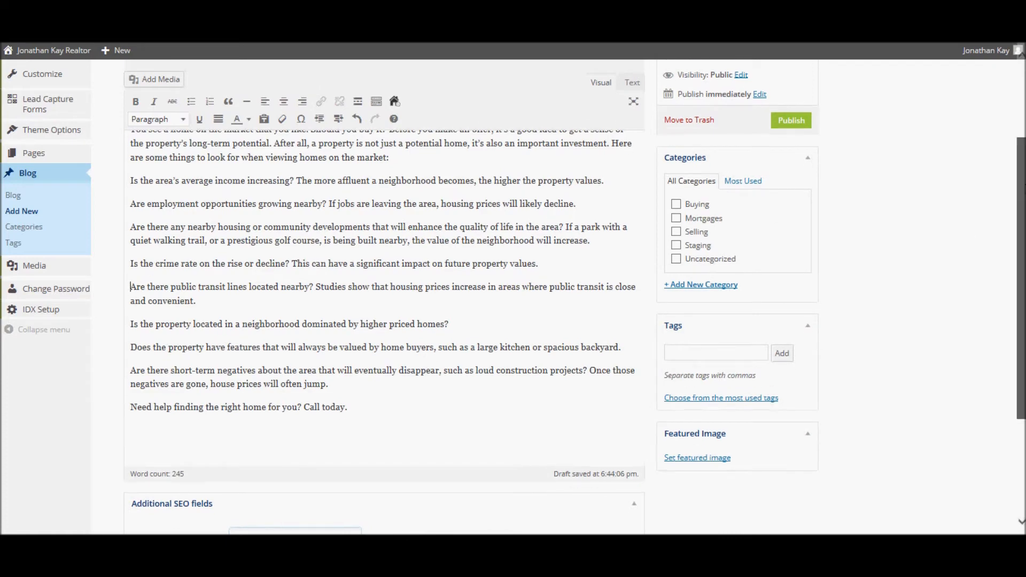
- Preview the blog post as it will appear on the website and return to the post editor
scroll(385, 294, up, 3)
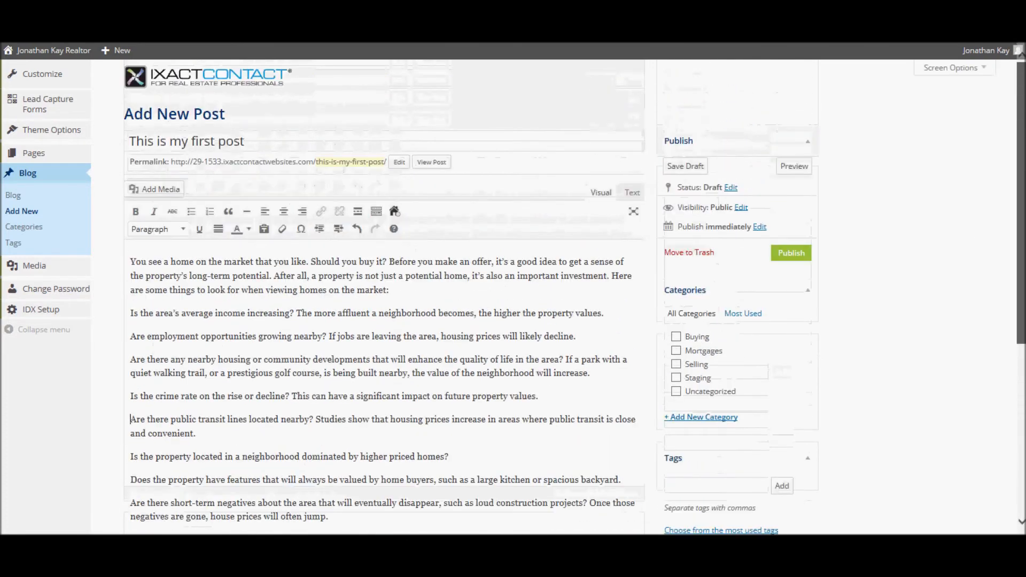
click(794, 168)
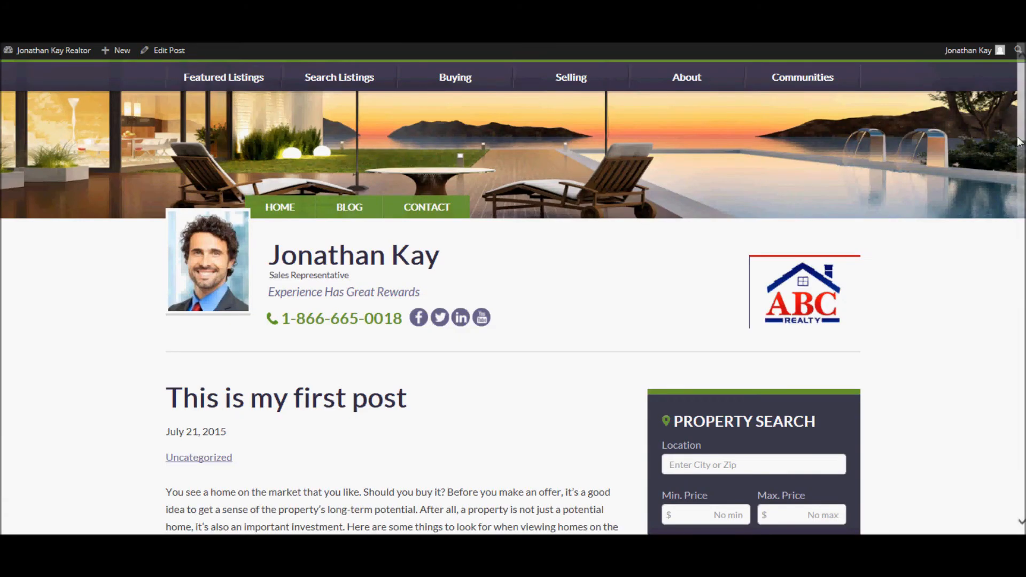
mouse_move(1023, 123)
mouse_down()
mouse_move(1024, 210)
mouse_move(1023, 124)
mouse_up()
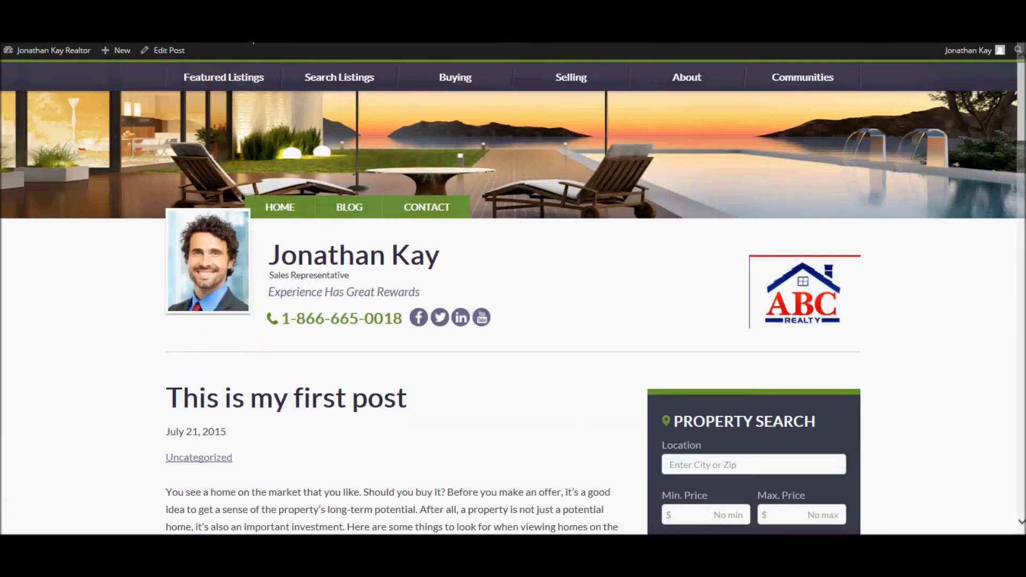
click(253, 43)
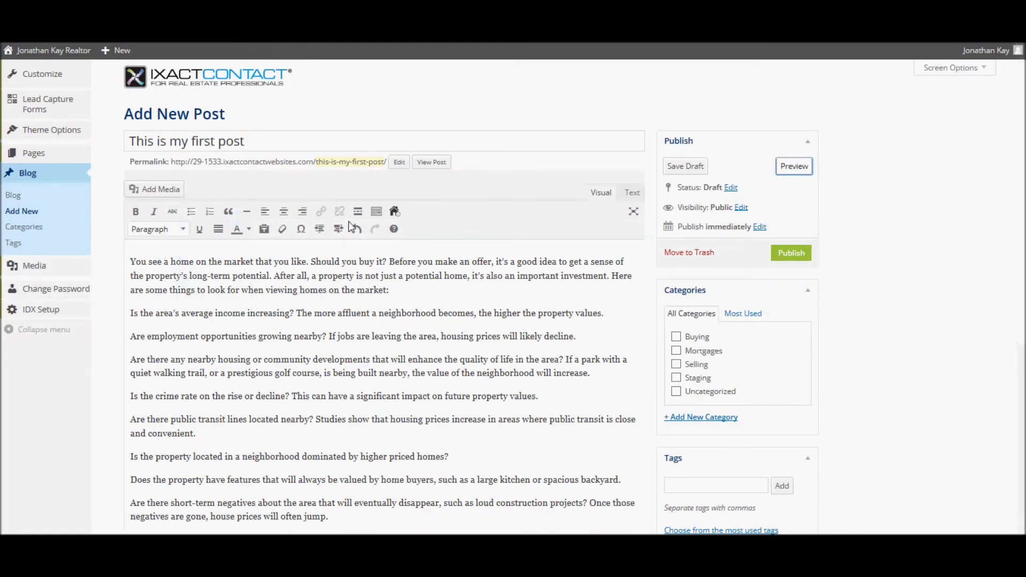
- Save the post as a draft and reopen it for editing from the list of blog posts
click(687, 168)
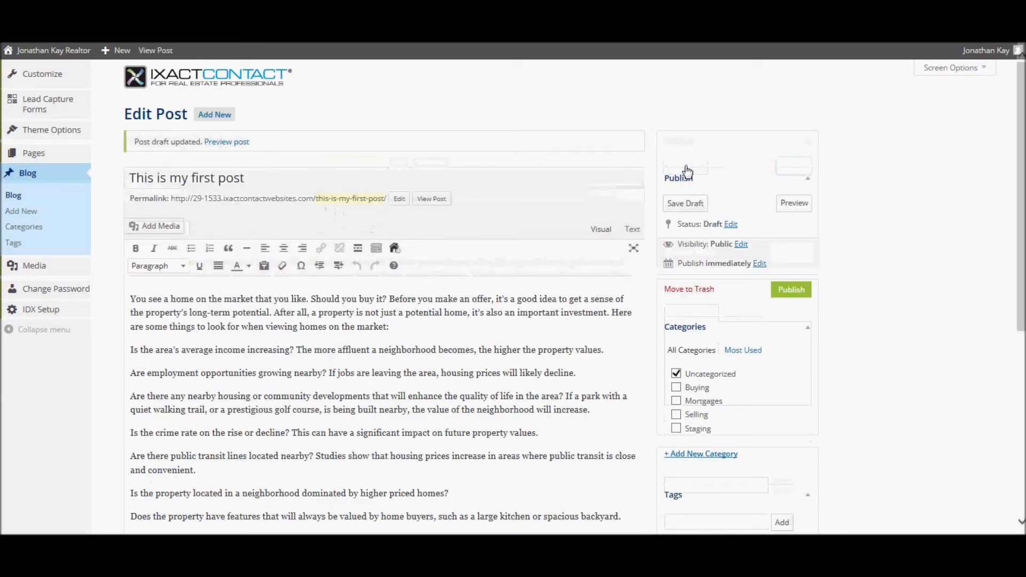
click(13, 196)
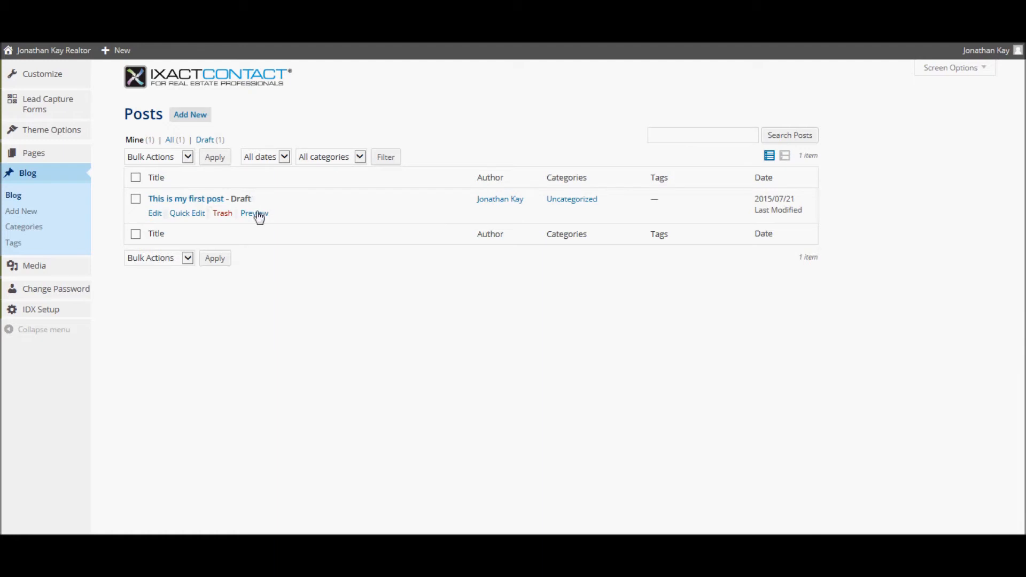
click(177, 204)
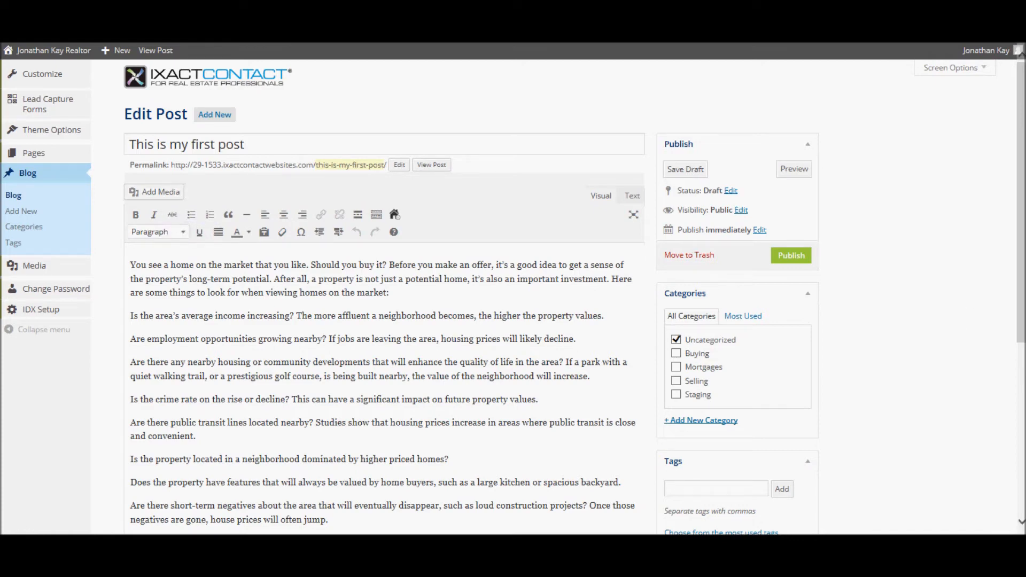
- Assign the post to the Buying and Mortgages categories
drag(1021, 202, 1021, 242)
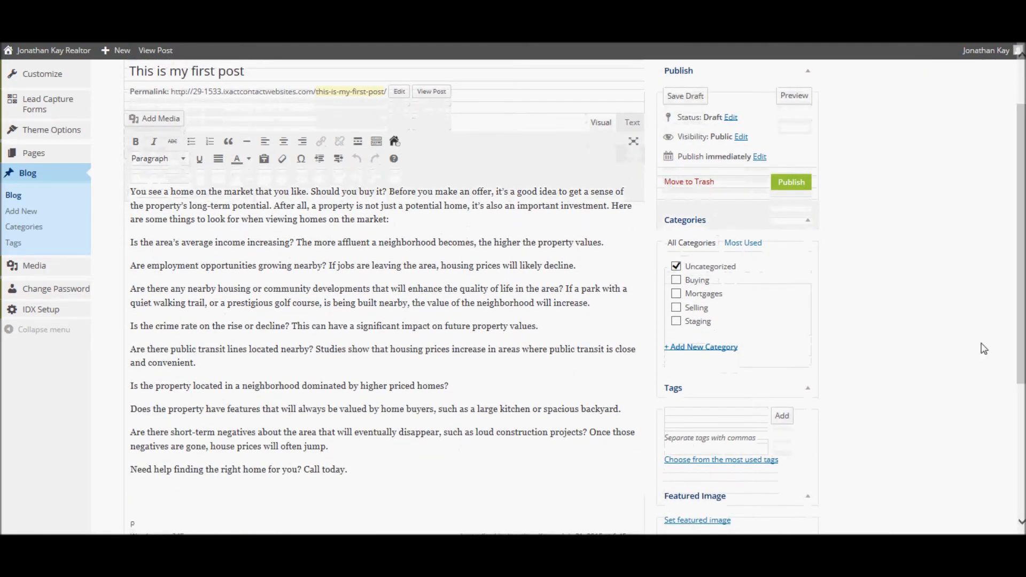
click(676, 280)
click(676, 295)
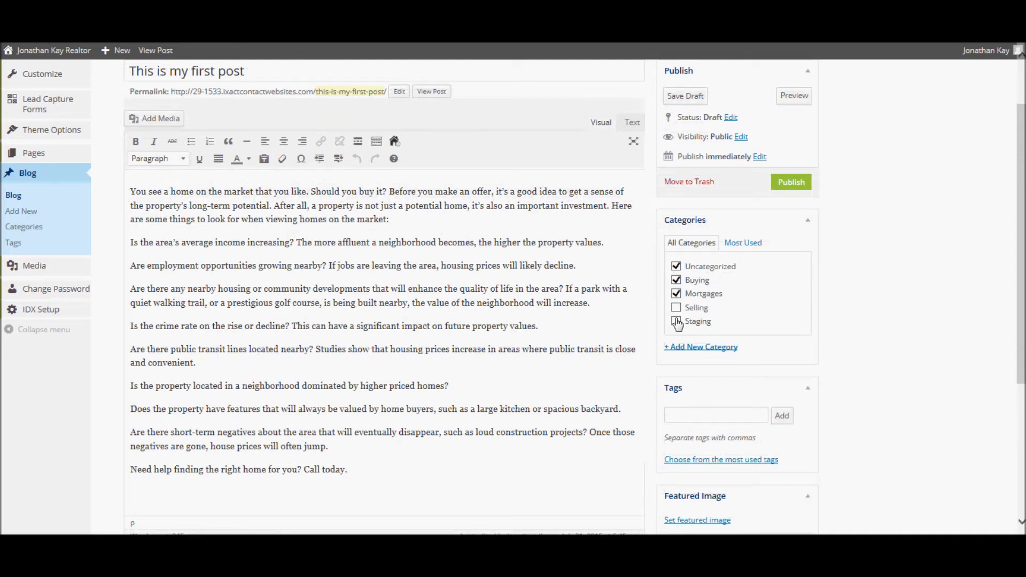
- Create a new category named Closing and assign it to the post
click(703, 348)
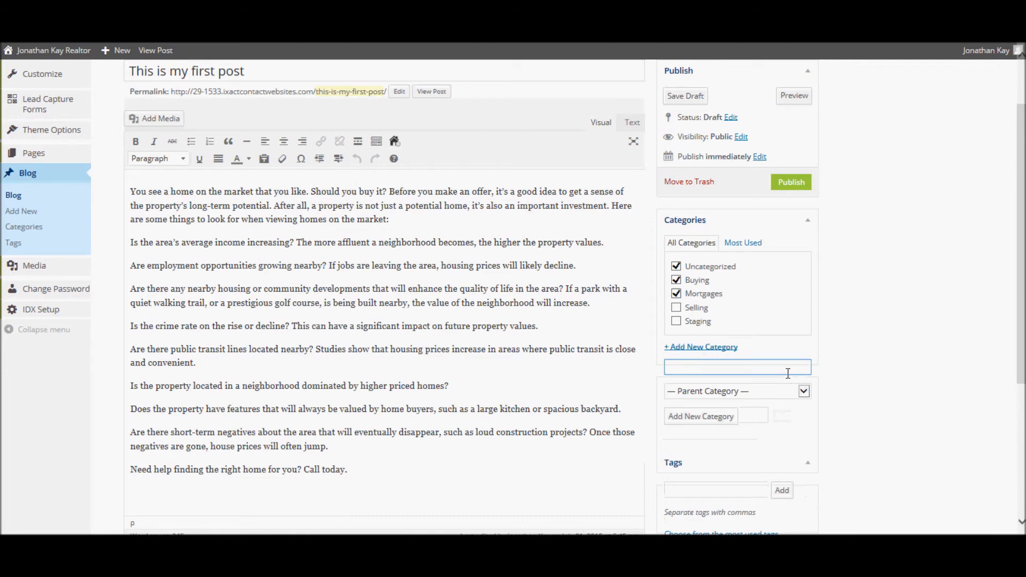
text(Clko)
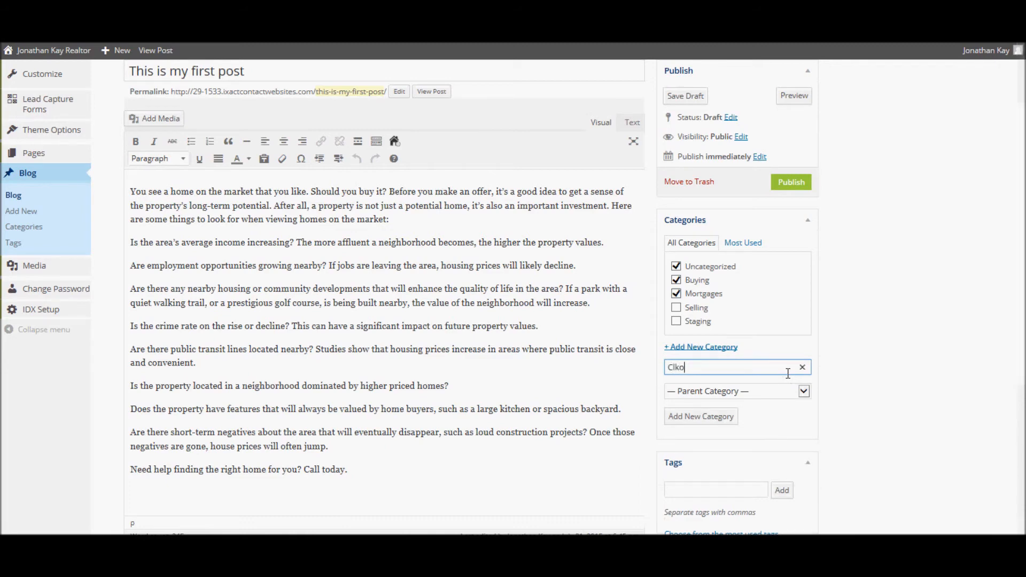
key(BackSpace)
key(BackSpace)
text(osing tb)
key(BackSpace)
key(BackSpace)
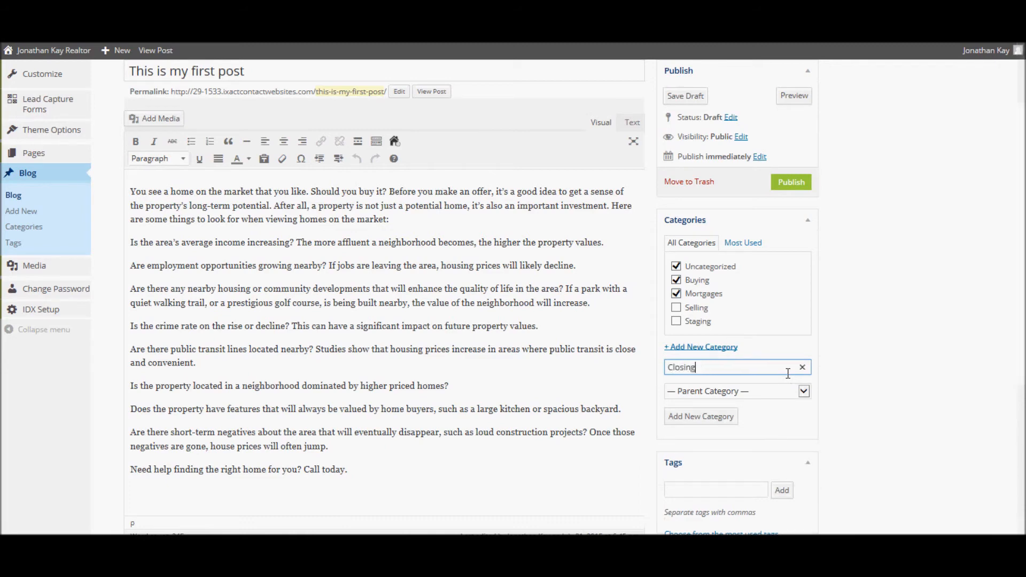
click(698, 417)
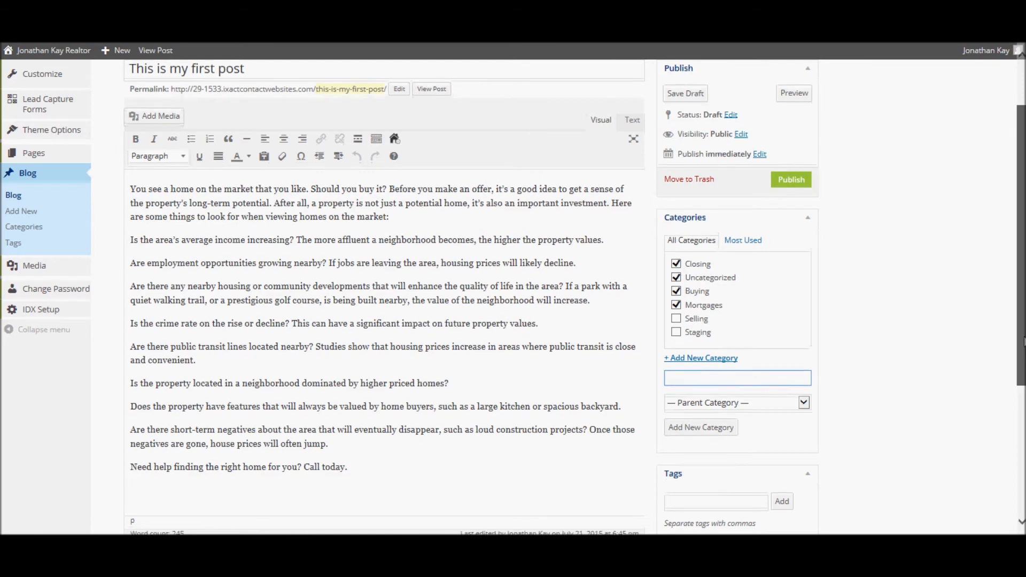
- Set the street photo Placerville.jpg as the post's featured image and publish the post
scroll(1018, 427, down, 4)
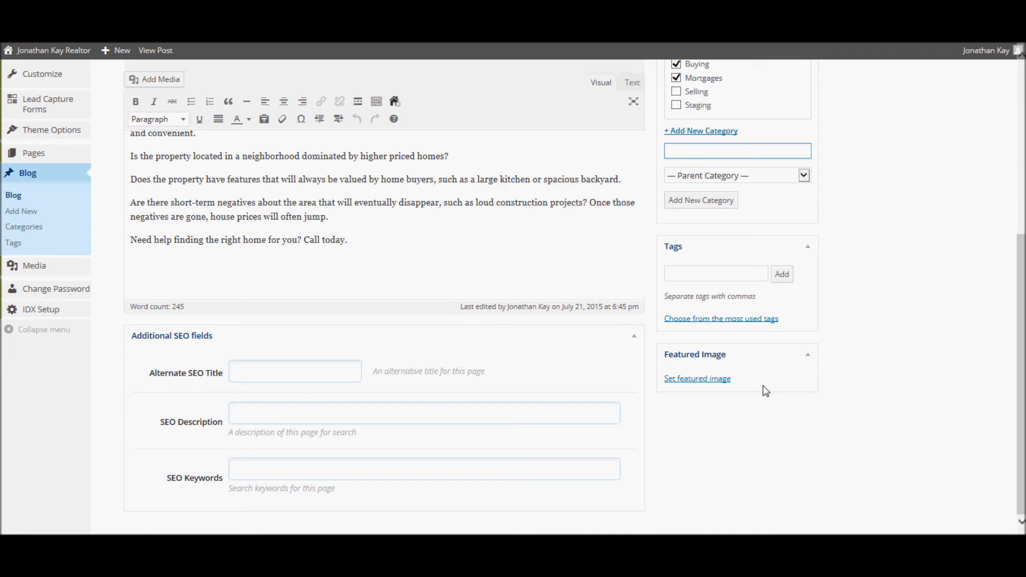
click(698, 379)
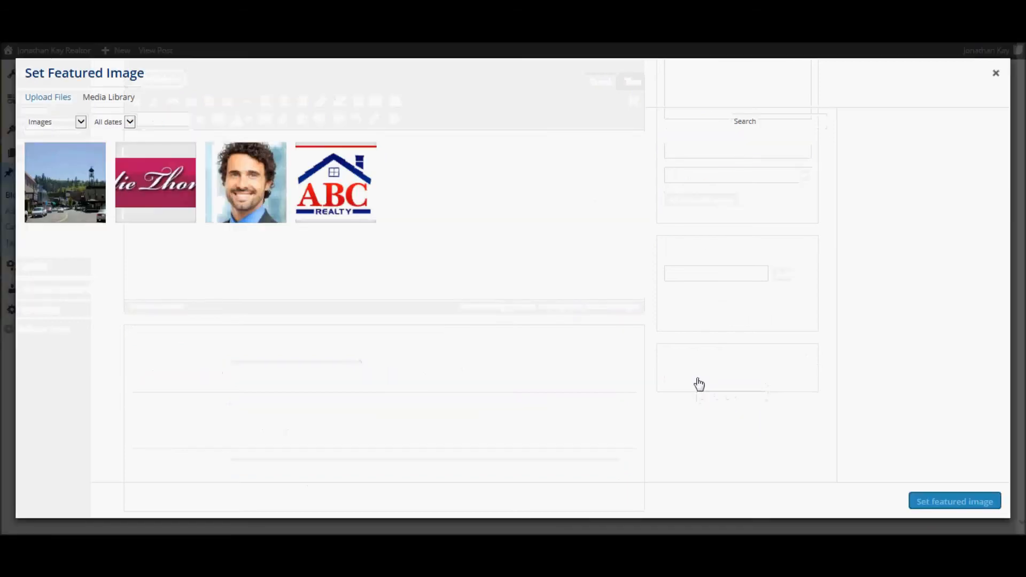
click(68, 190)
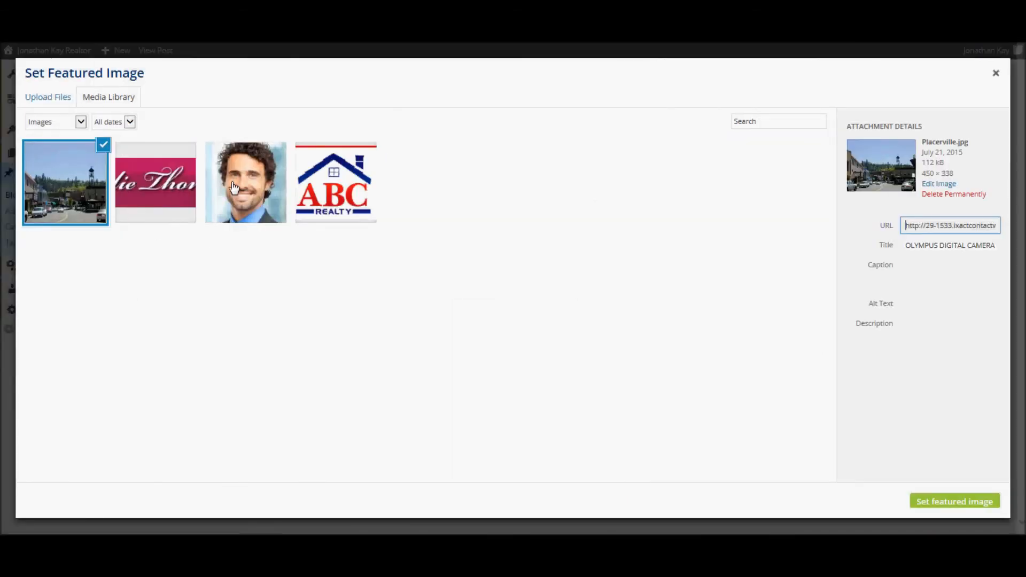
click(954, 503)
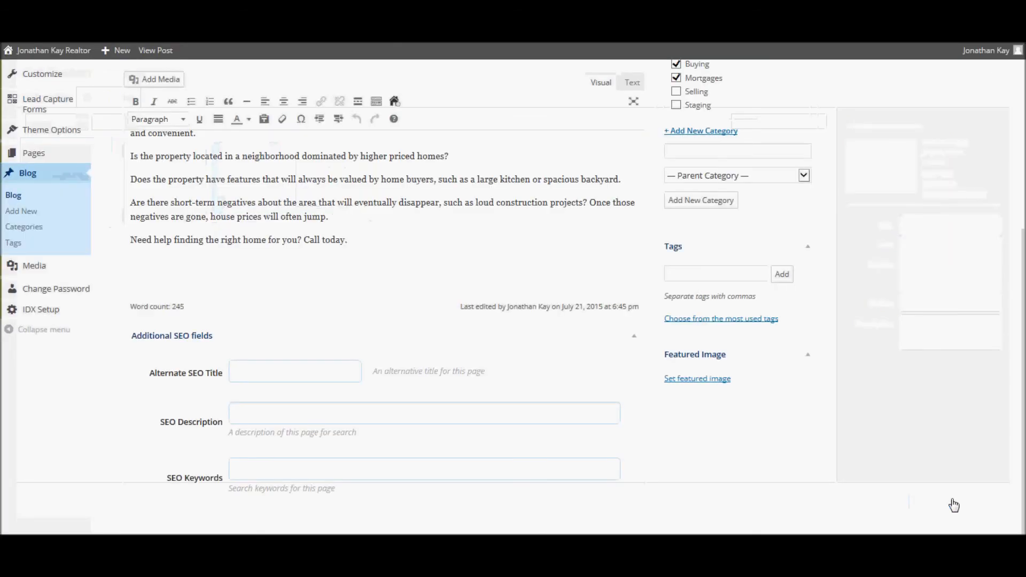
drag(1023, 262, 1024, 90)
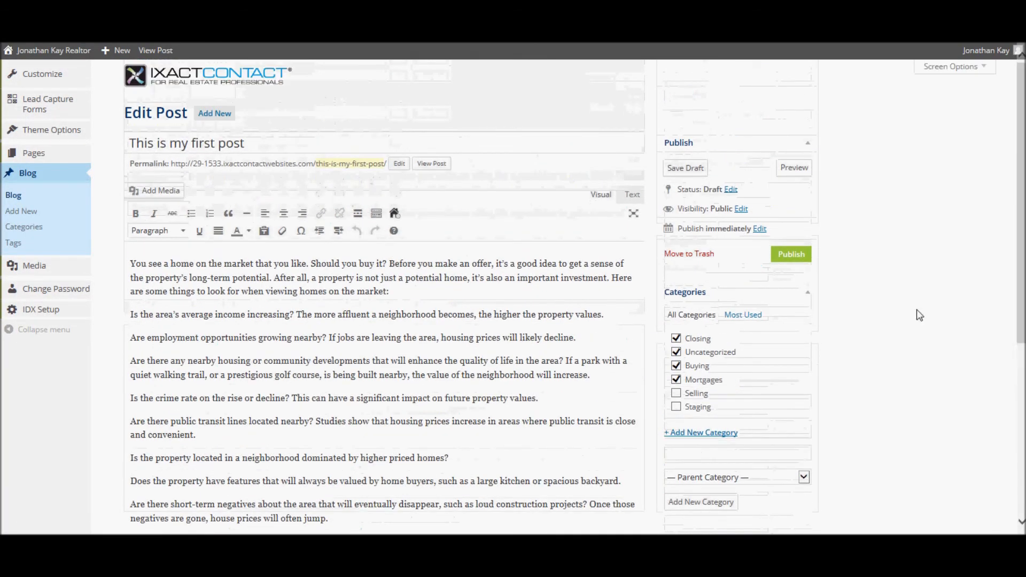
click(791, 256)
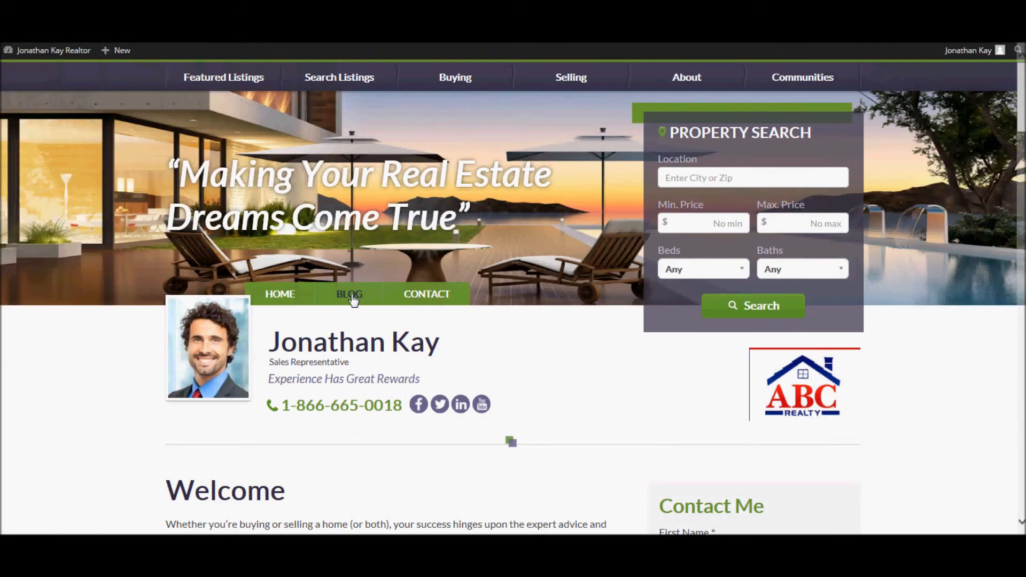
- View the live website's blog page and look through the posts listed there
click(350, 294)
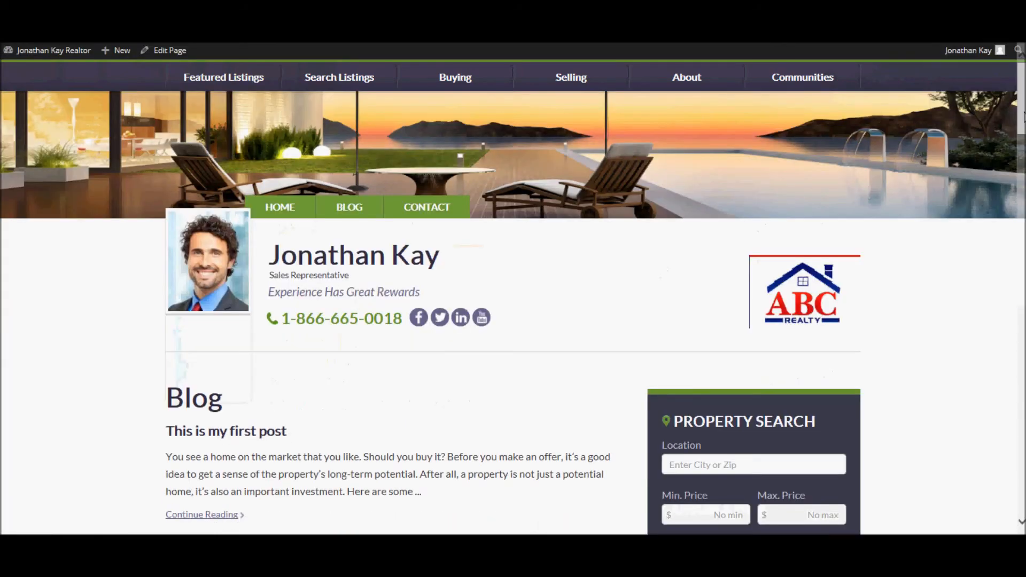
scroll(1023, 116, down, 5)
scroll(966, 144, up, 2)
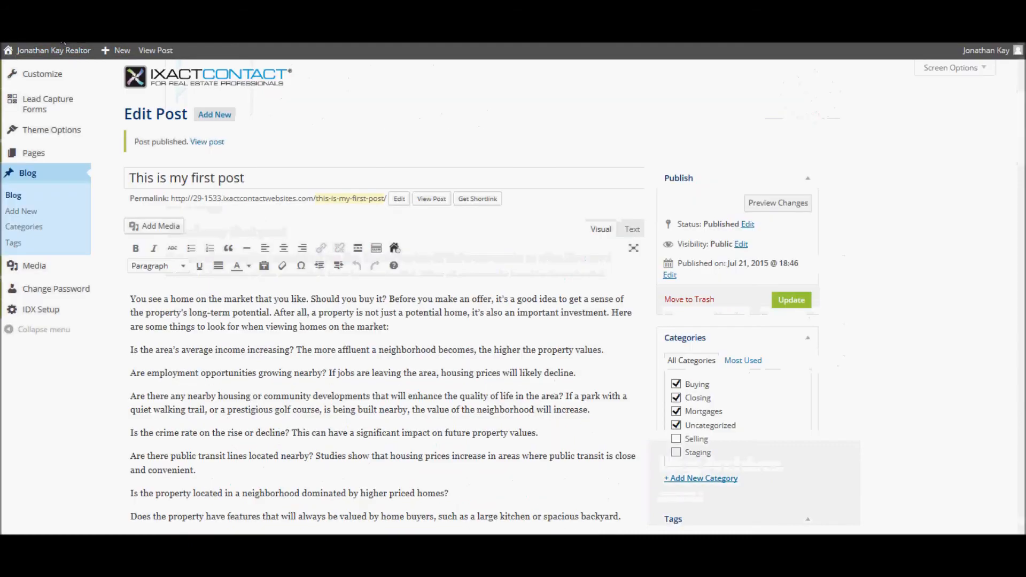
- Turn off the display of automated blog posts provided by IXACT Contact in the content options and save the changes
mouse_move(46, 75)
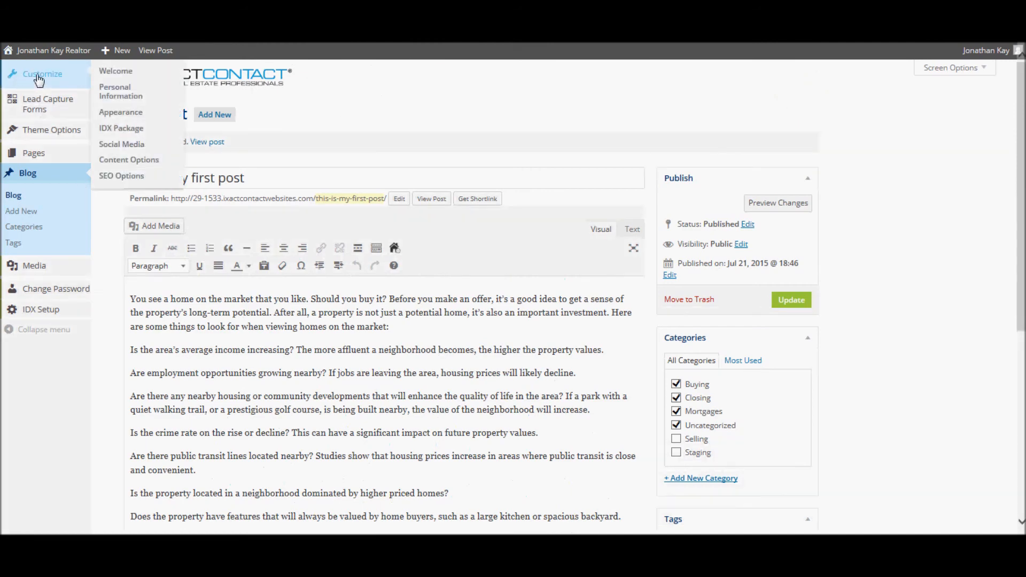
click(133, 159)
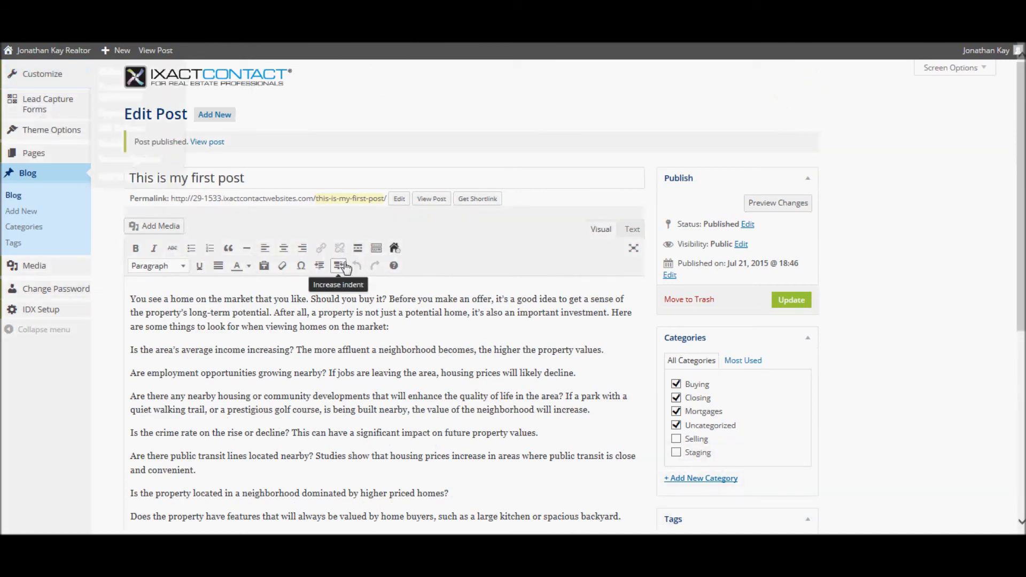
click(250, 255)
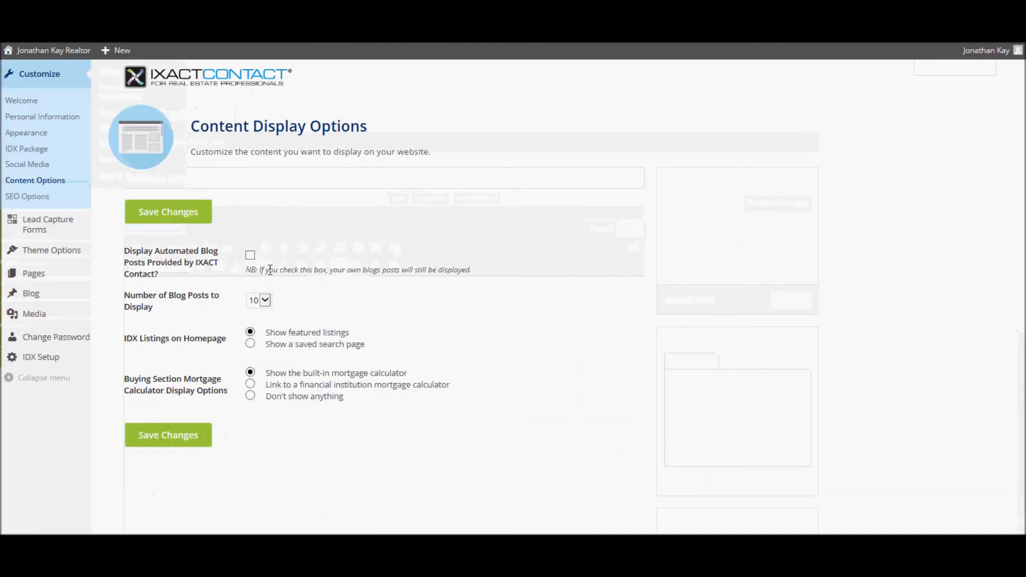
click(167, 437)
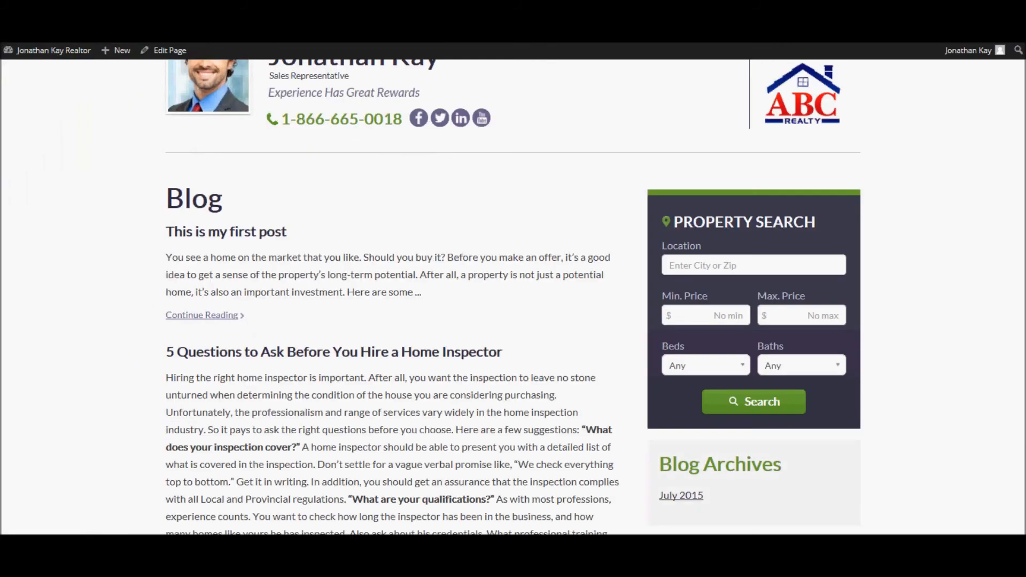
- Reload the live blog page, open "This is my first post" in full and review it
key(F5)
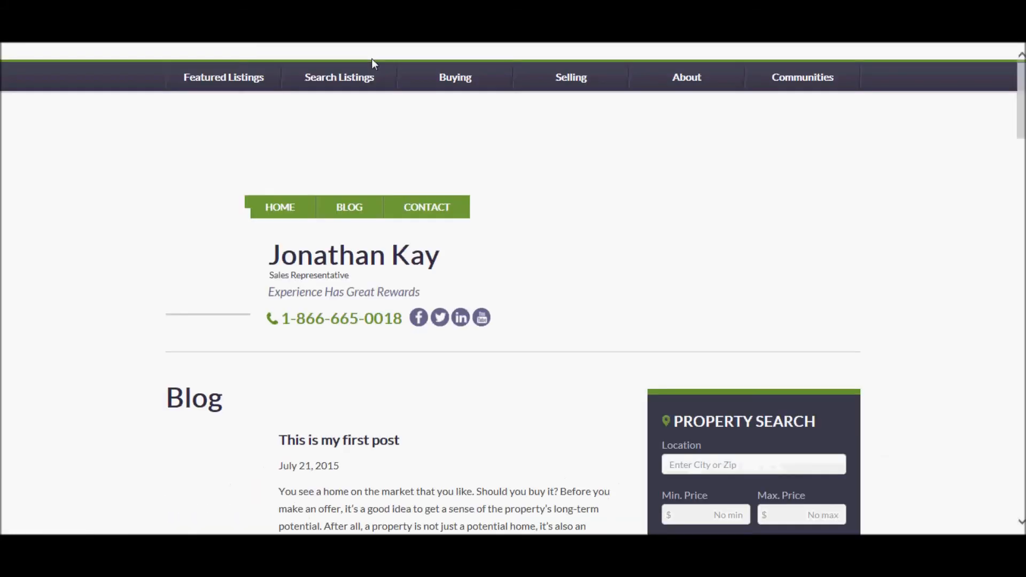
drag(1020, 128, 1021, 129)
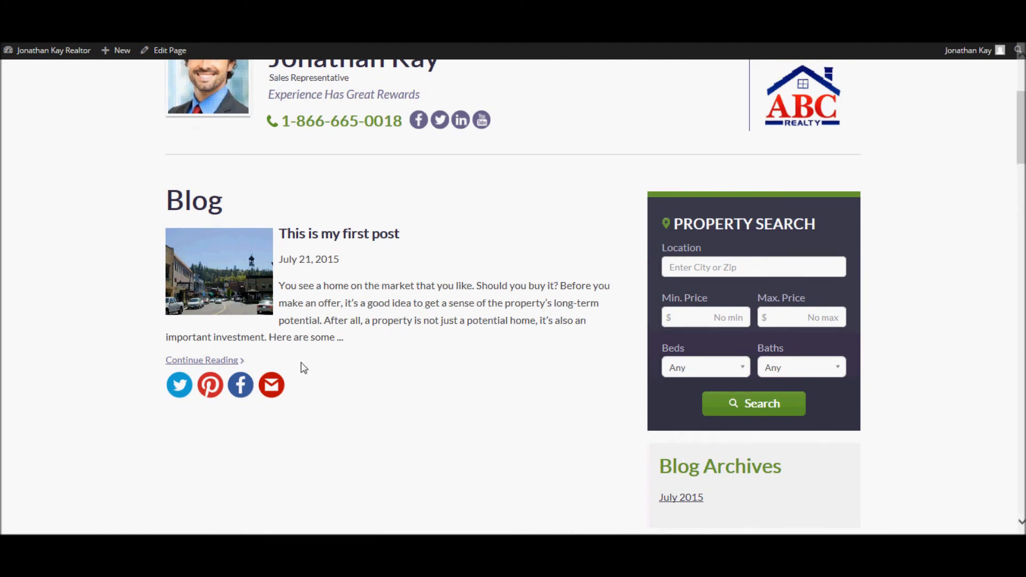
click(212, 361)
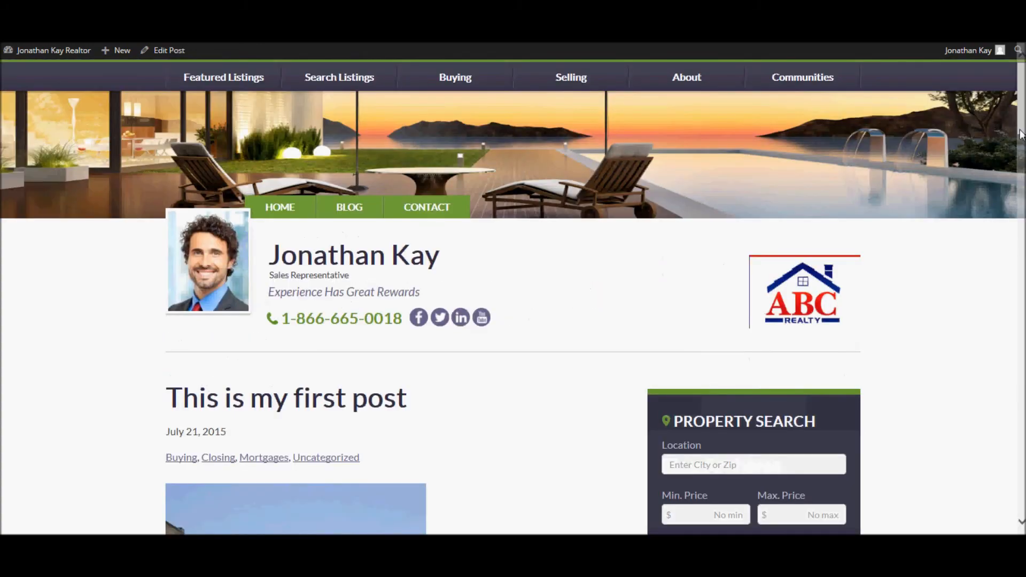
drag(1022, 130, 1022, 224)
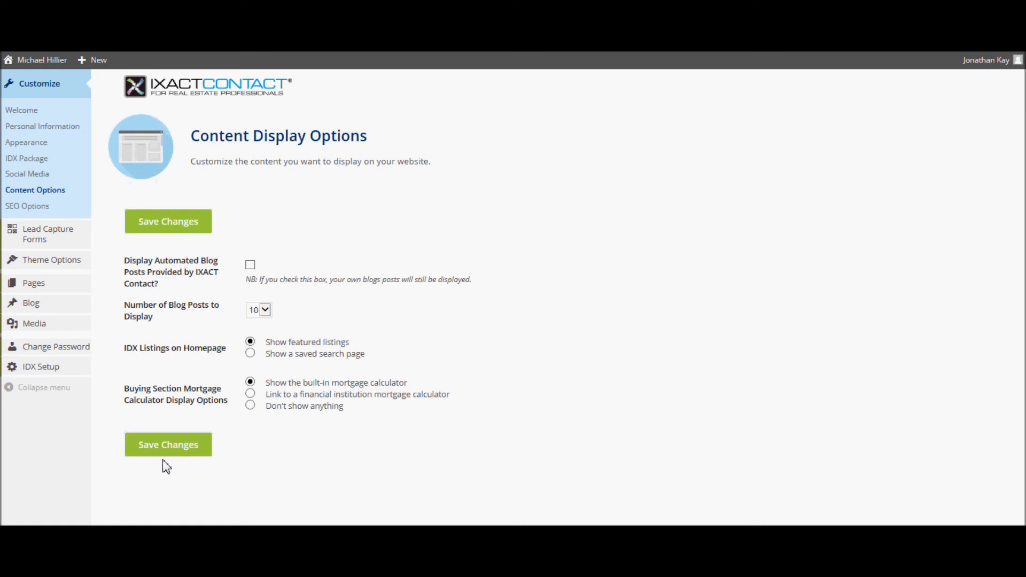
- Add the Recent Posts widget to the Primary Widgets area below the contact form widget
mouse_move(50, 264)
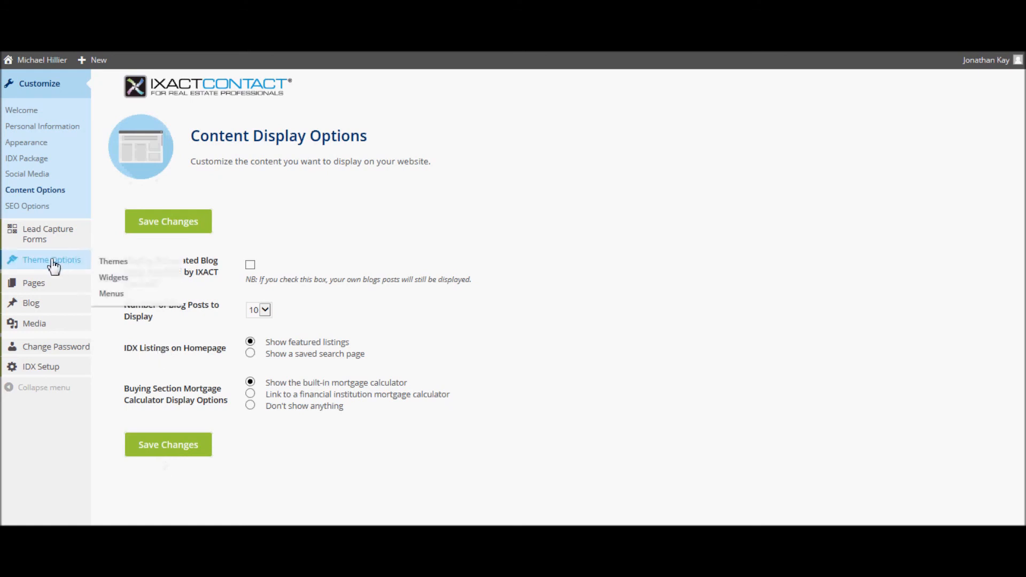
click(113, 278)
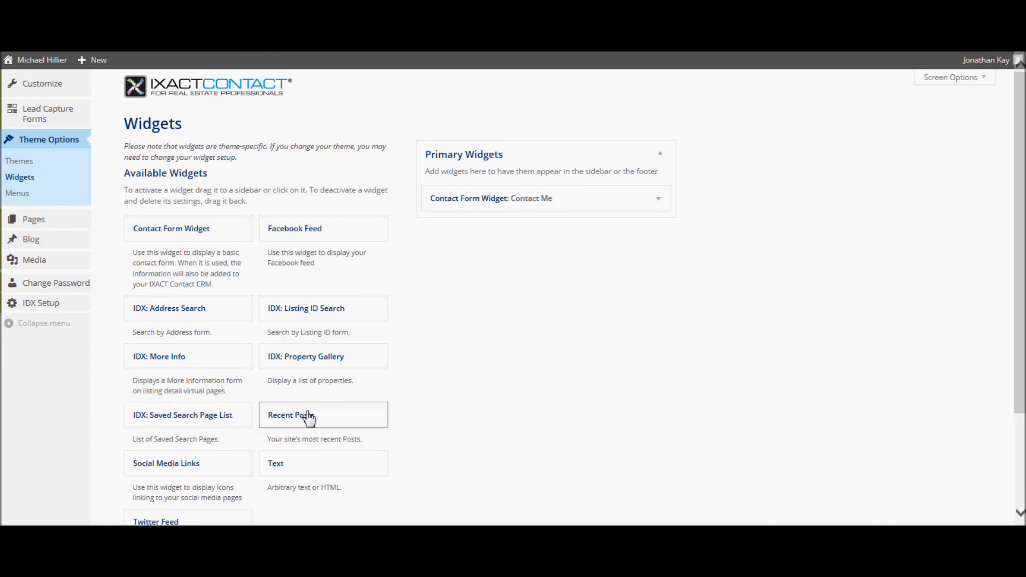
drag(309, 419, 472, 231)
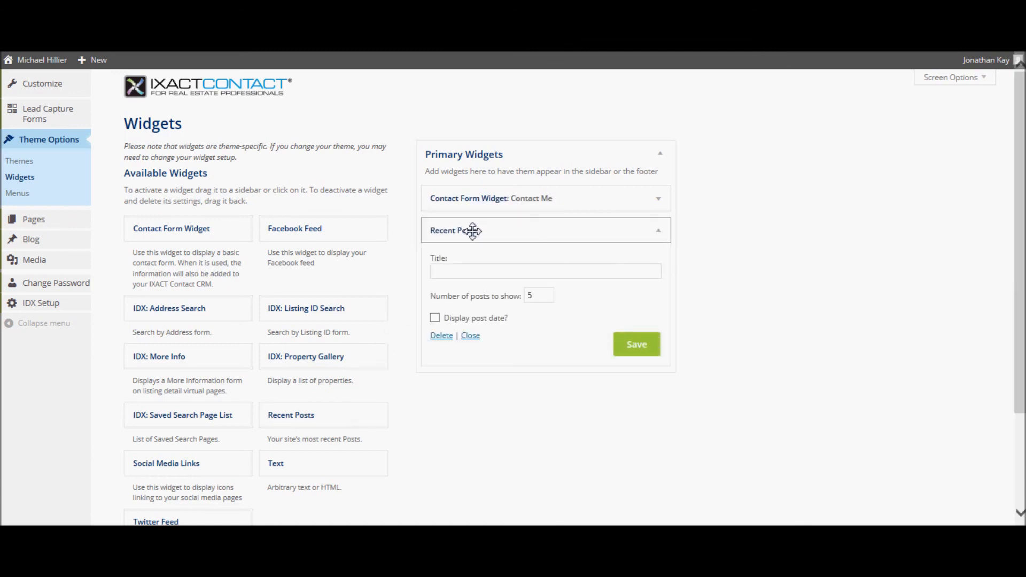
- Title the Recent Posts widget "My Recent Posts", show 3 posts with their dates, and save it
click(477, 272)
text(M)
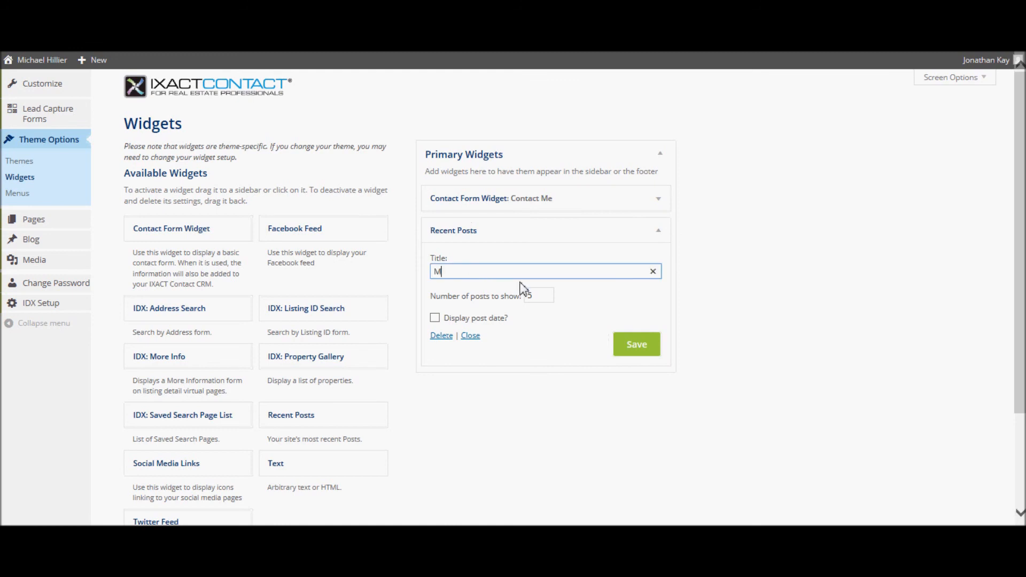
text(y Recent Posts)
click(544, 299)
key(BackSpace)
text(3)
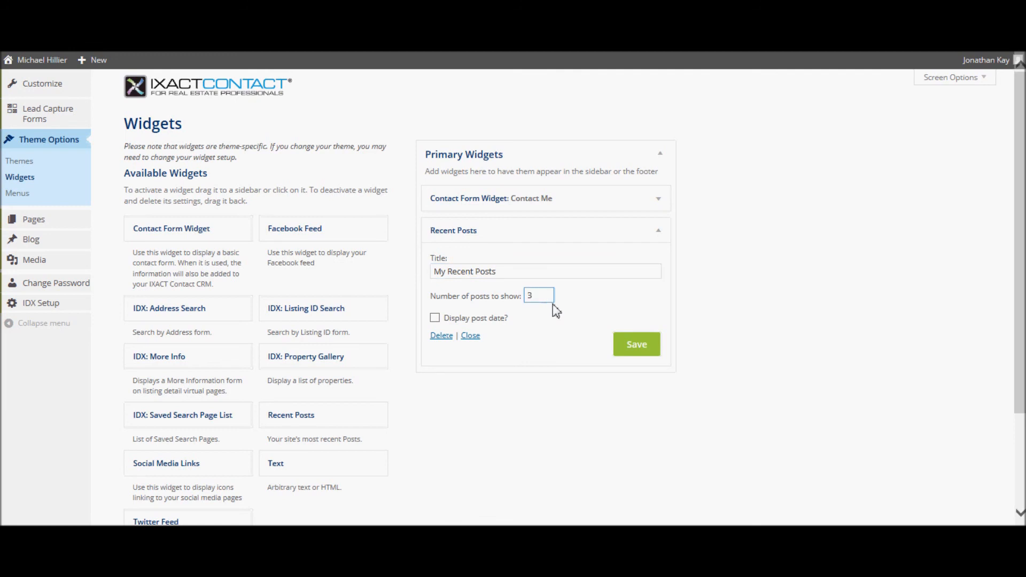
click(435, 319)
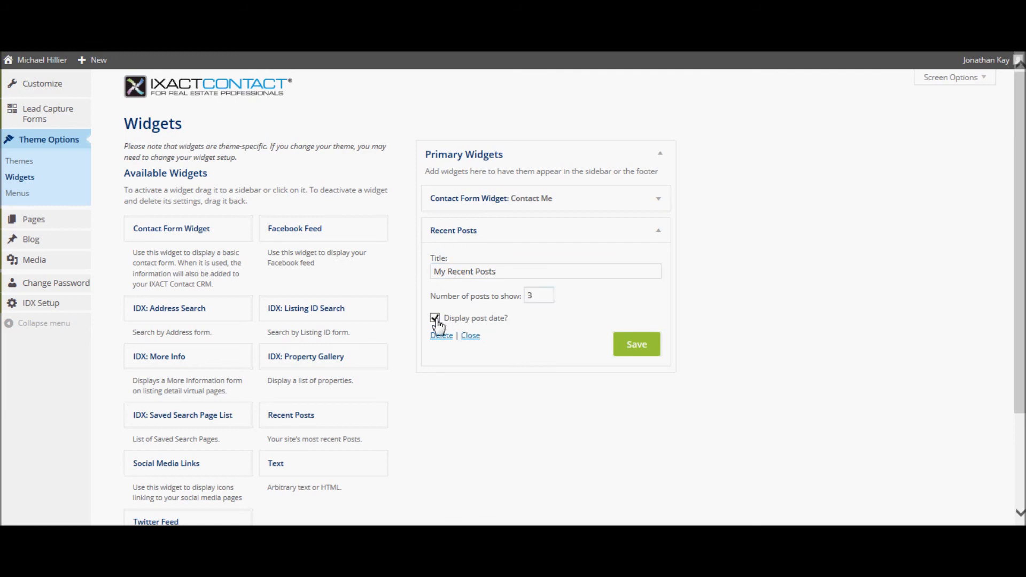
click(629, 346)
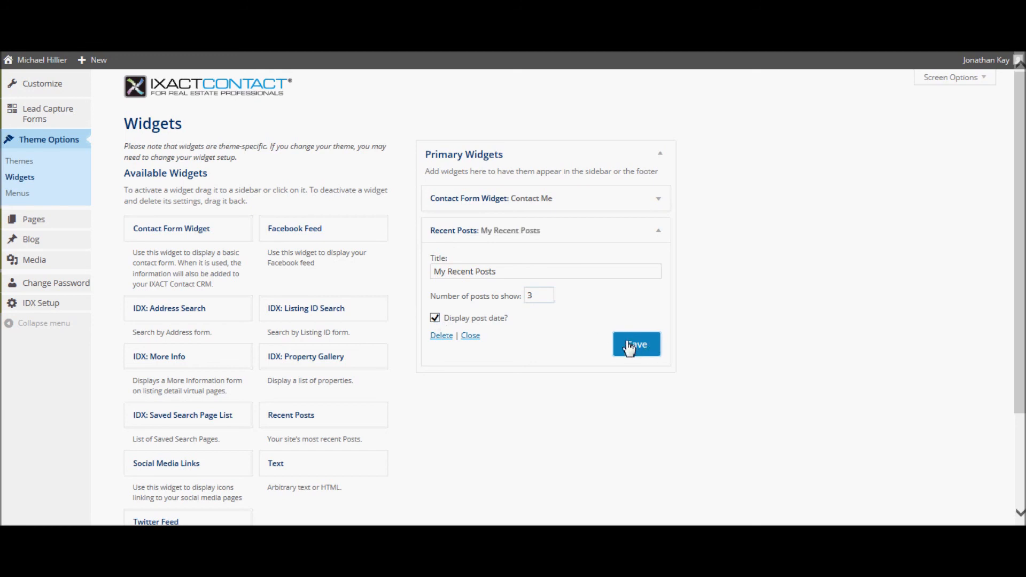
- Check the My Recent Posts section in the sidebar of the live website's home buying page
click(225, 53)
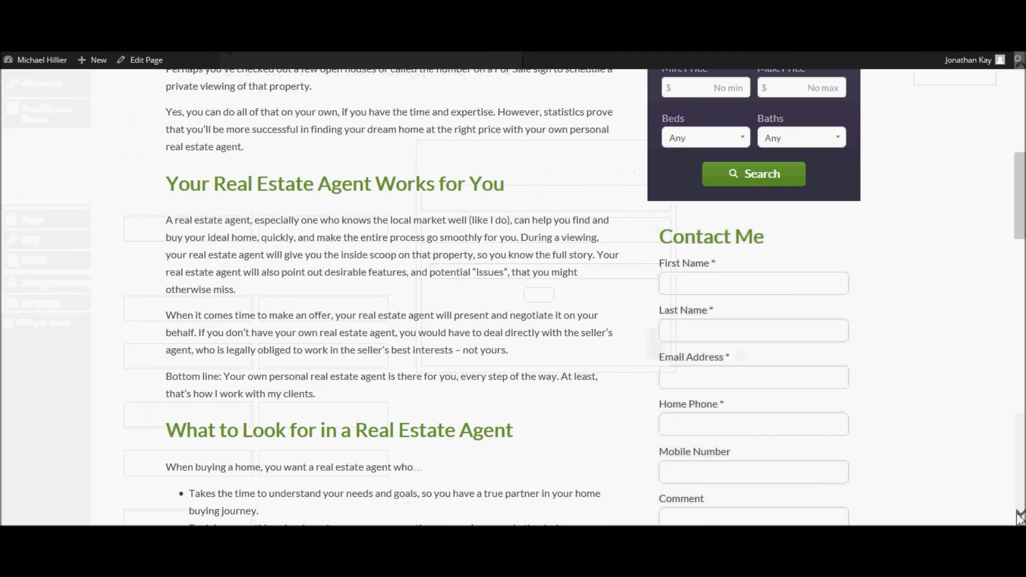
scroll(1019, 513, down, 5)
scroll(392, 297, down, 4)
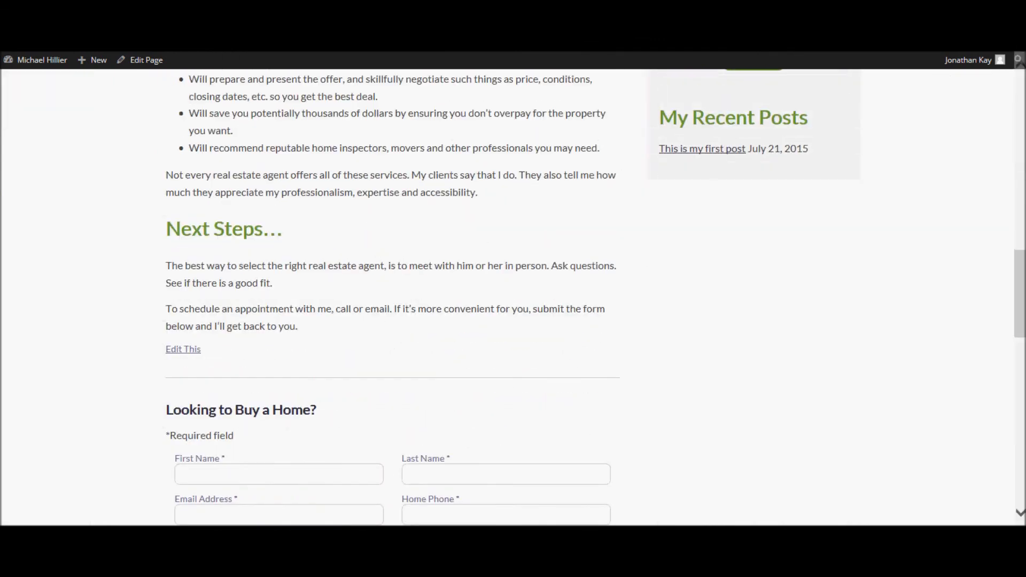
scroll(1014, 72, up, 3)
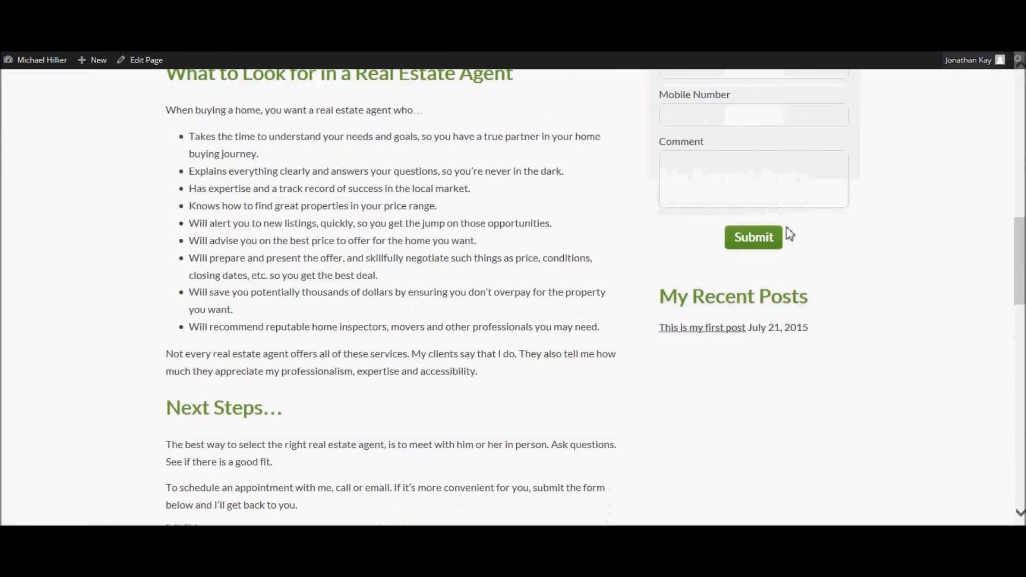